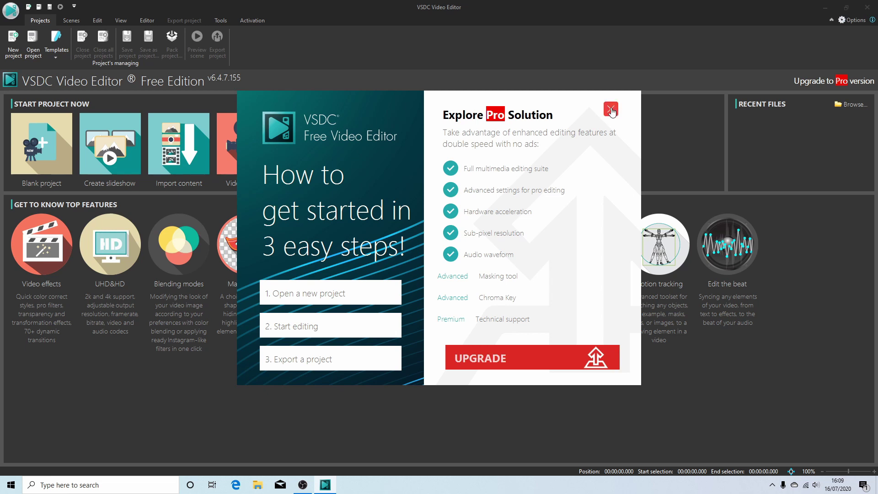
Step: Close the Explore Pro Solution upgrade advert to reveal the start page
left_click(611, 110)
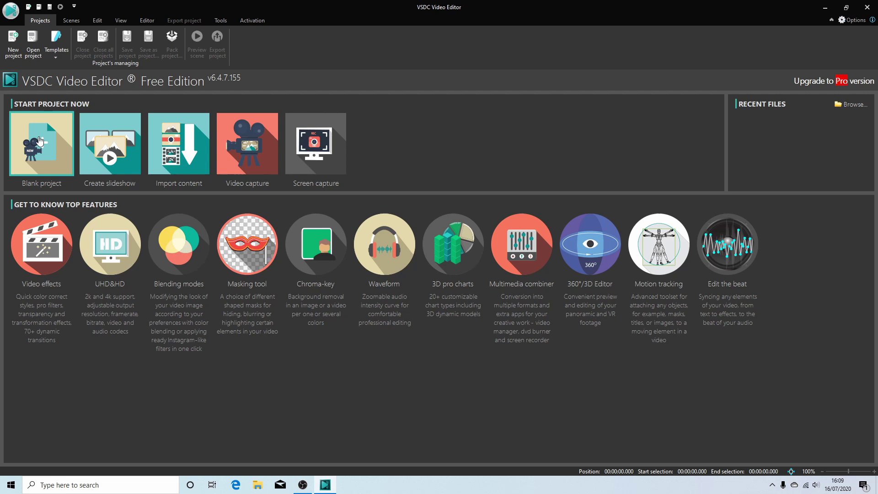
Step: Create a blank project and replace the title 'Project 1' with 'Trains'
left_click(41, 141)
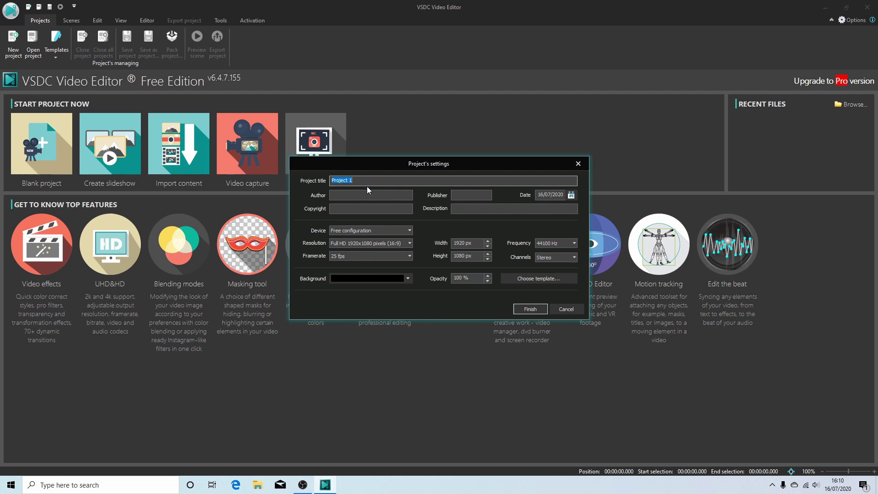
type("Trains")
Step: Choose Full HD 1920x1080 (16:9) resolution at 25 fps and finish creating the project
left_click(410, 243)
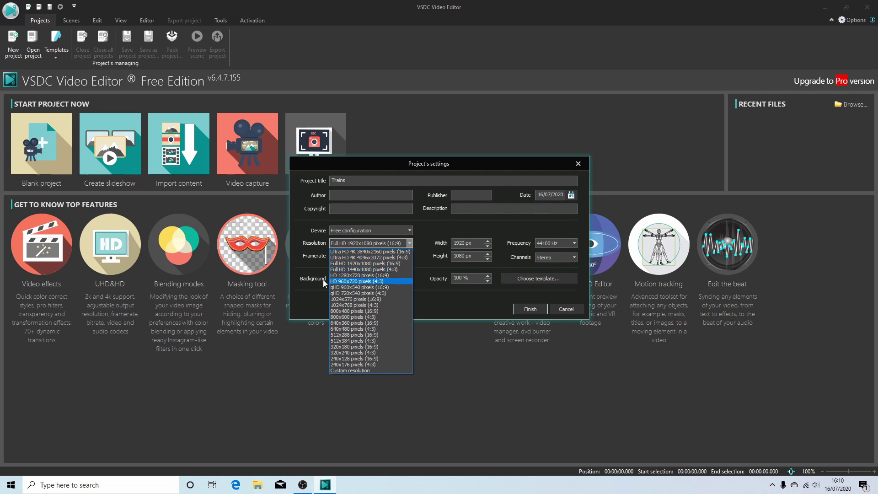
left_click(370, 264)
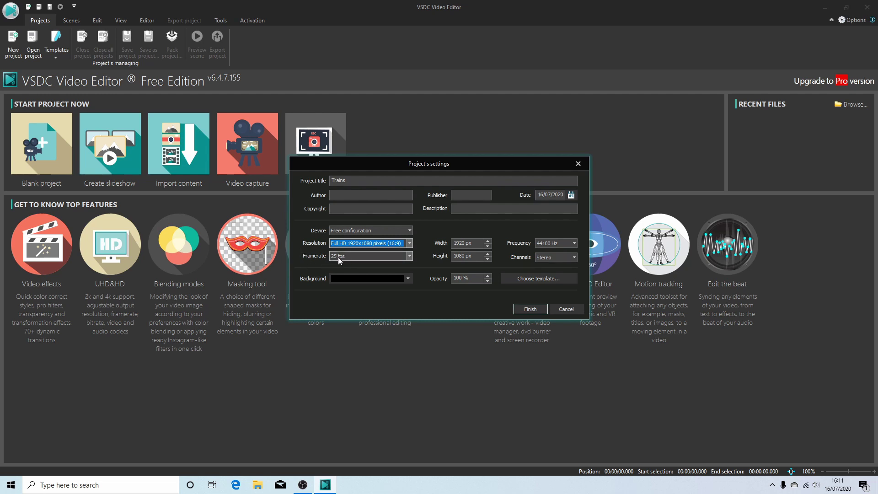
left_click(410, 257)
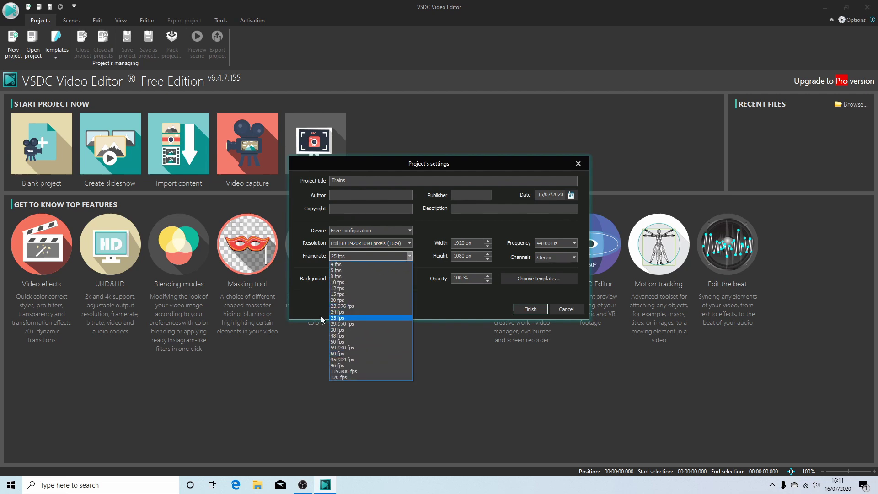
left_click(341, 319)
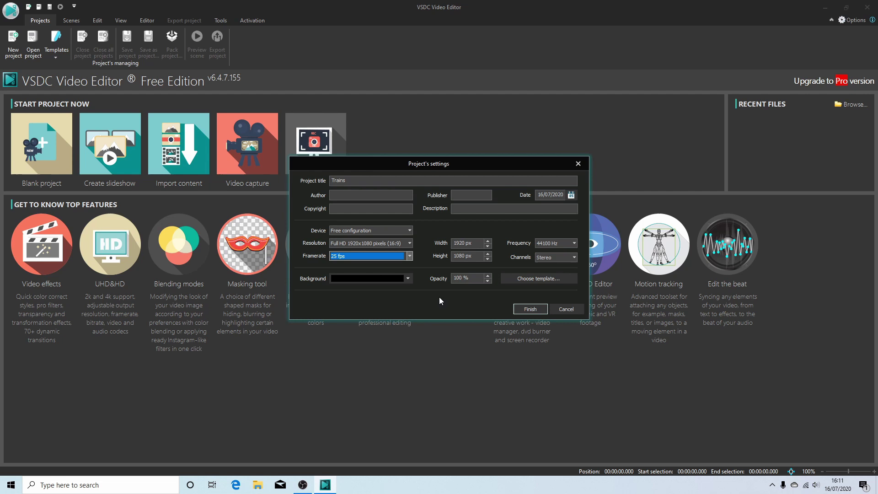
left_click(530, 310)
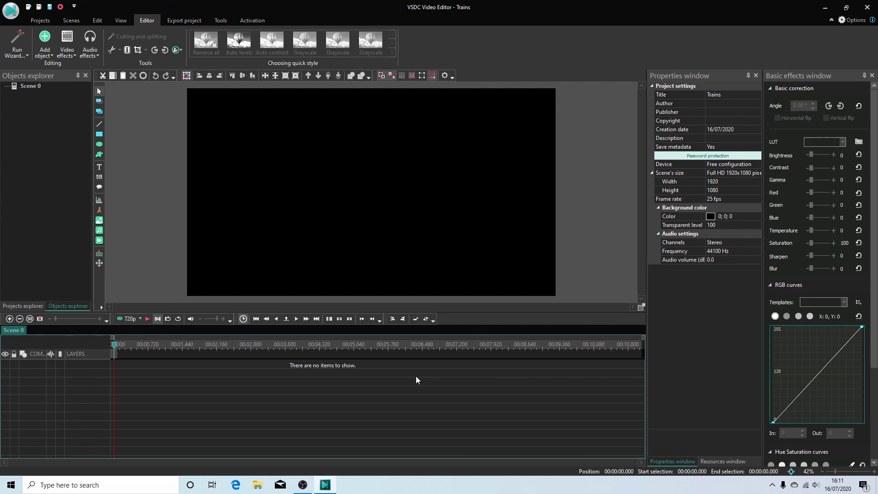
Step: Add video clips 00257, 00258, 00262 and 00263 from the FOR EDITING folder
left_click(46, 47)
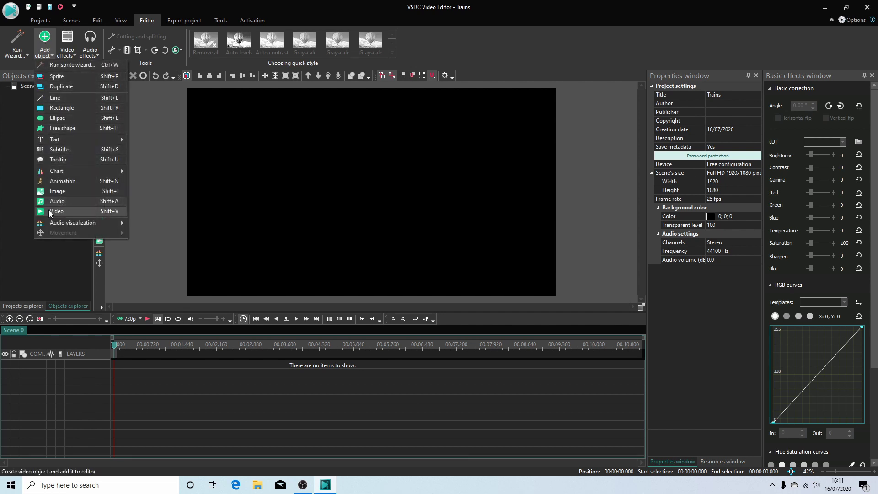
left_click(73, 210)
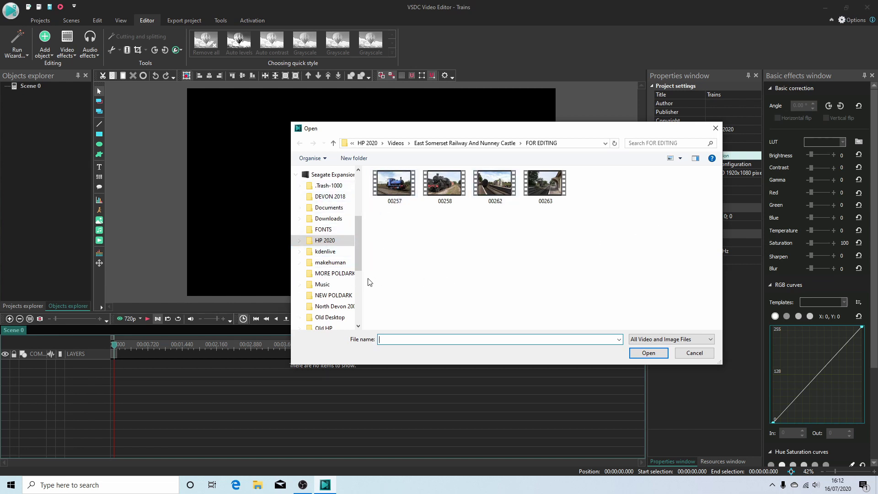
left_click_drag(371, 212, 577, 191)
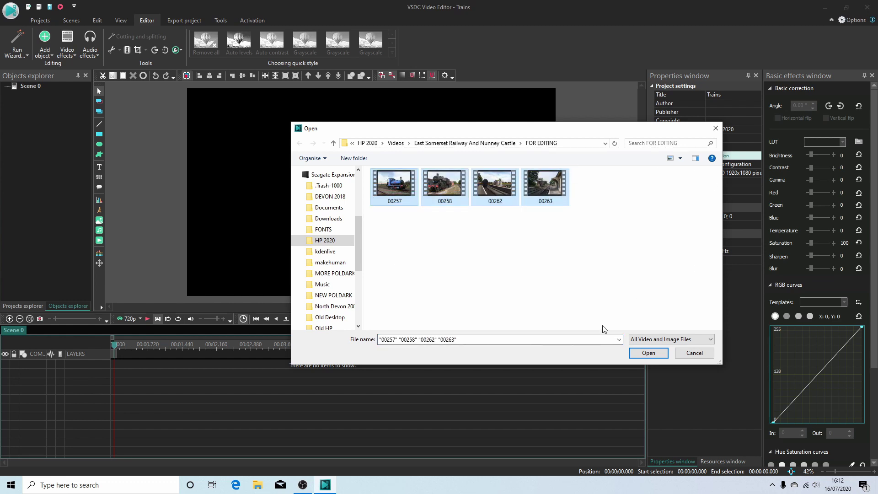
left_click(653, 353)
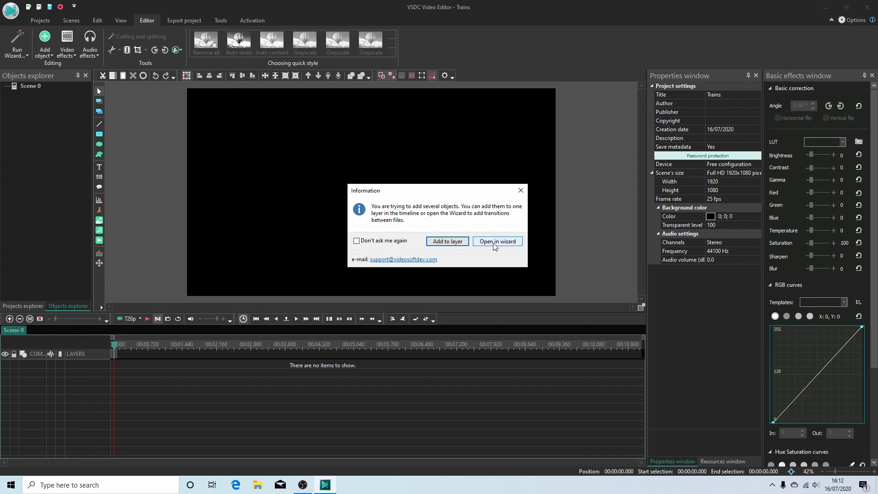
Step: Add all four clips to Layer 1, make the track taller and zoom the timeline in
left_click(447, 241)
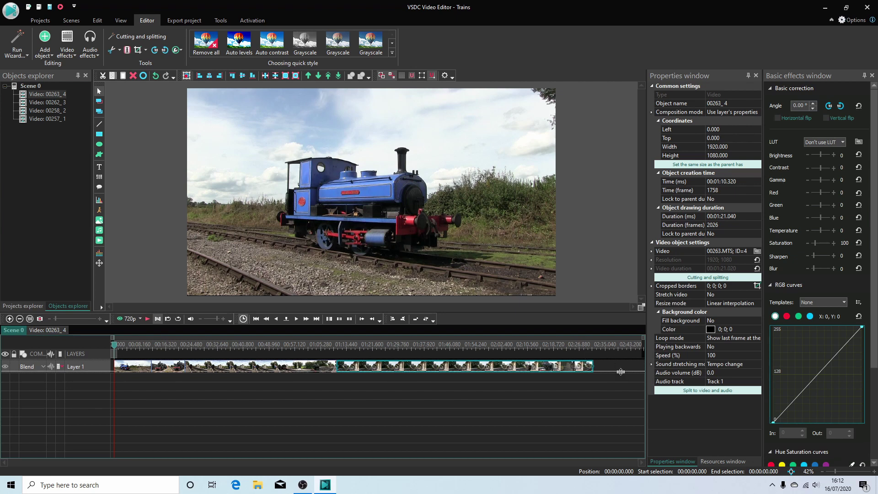
left_click_drag(620, 371, 626, 399)
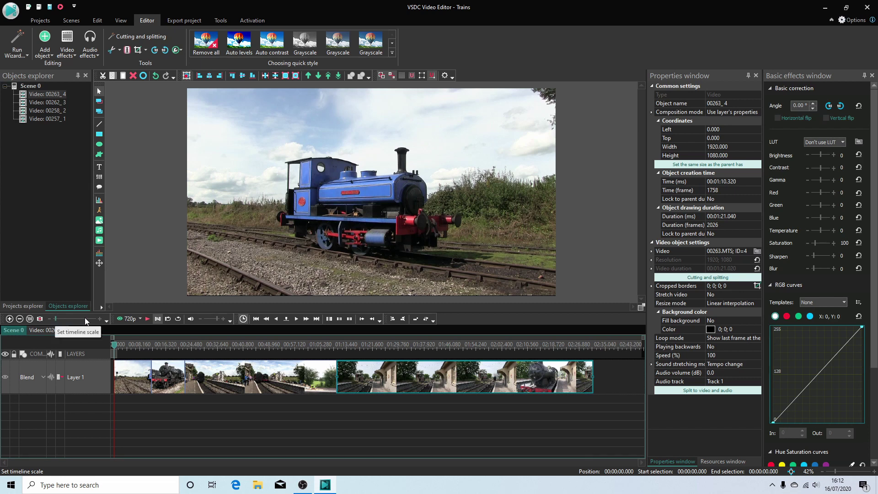
left_click_drag(57, 317, 80, 325)
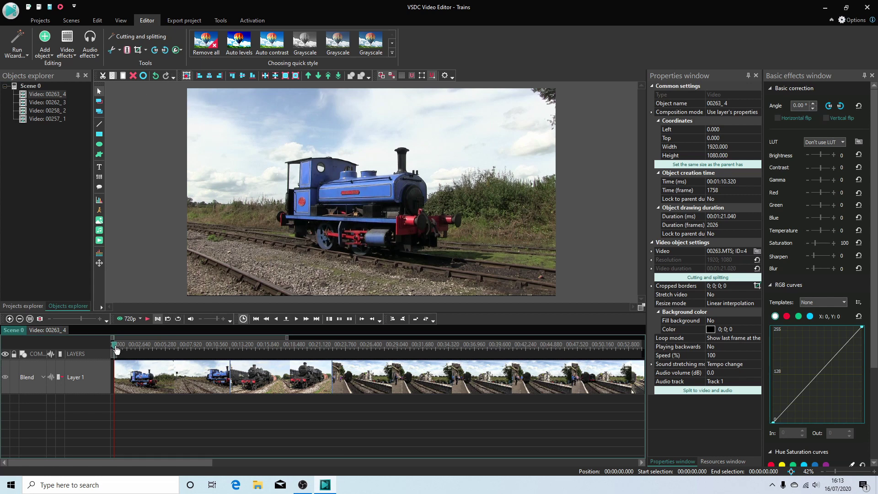
Step: Return the playhead to the timeline start and select clip 00257_1
left_click_drag(116, 350, 209, 348)
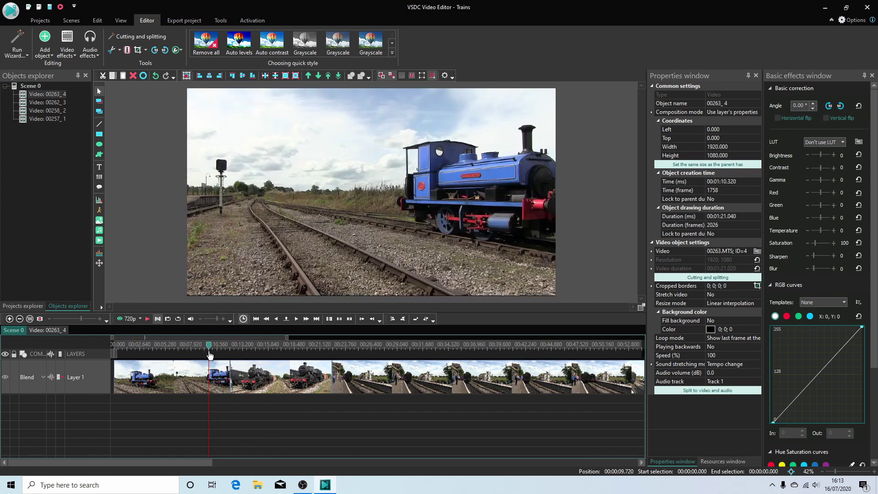
left_click(256, 319)
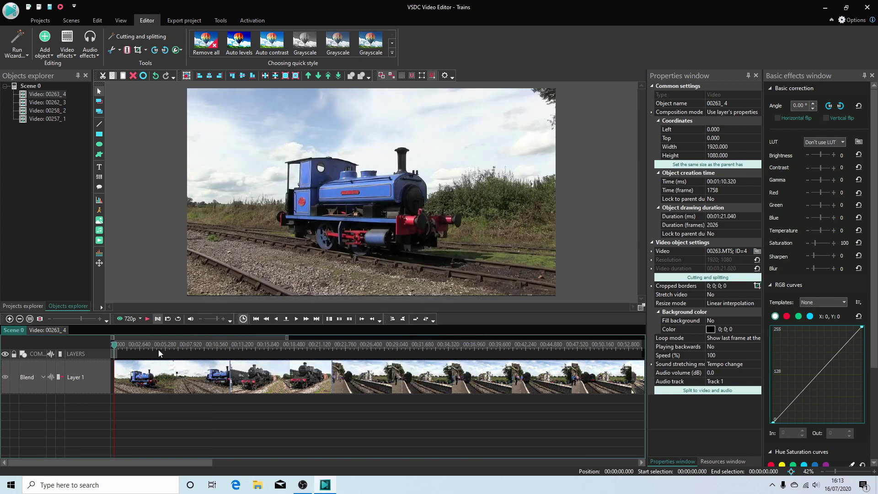
left_click(183, 369)
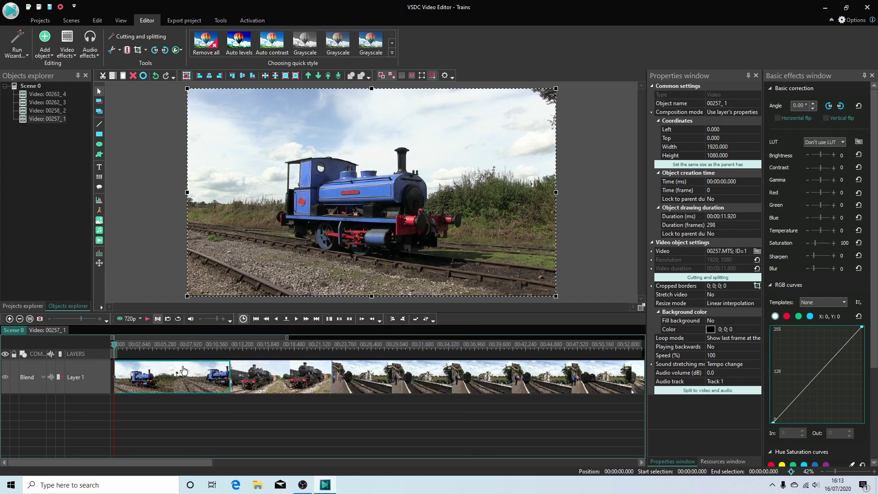
Step: Split the first clip 00257 at 2.4 seconds
left_click(149, 319)
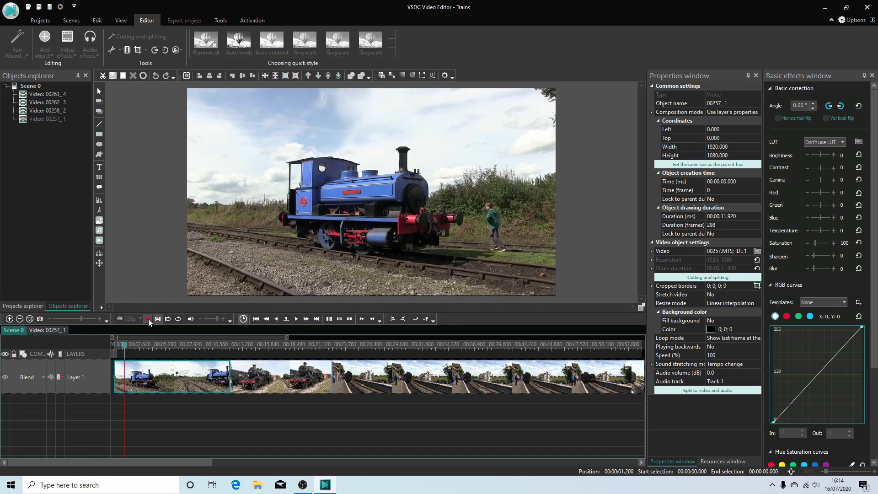
left_click(148, 319)
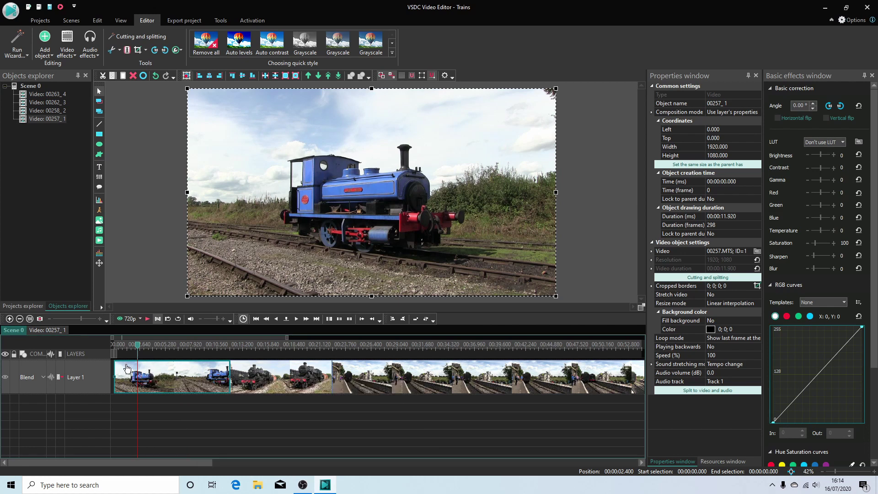
mouse_move(127, 369)
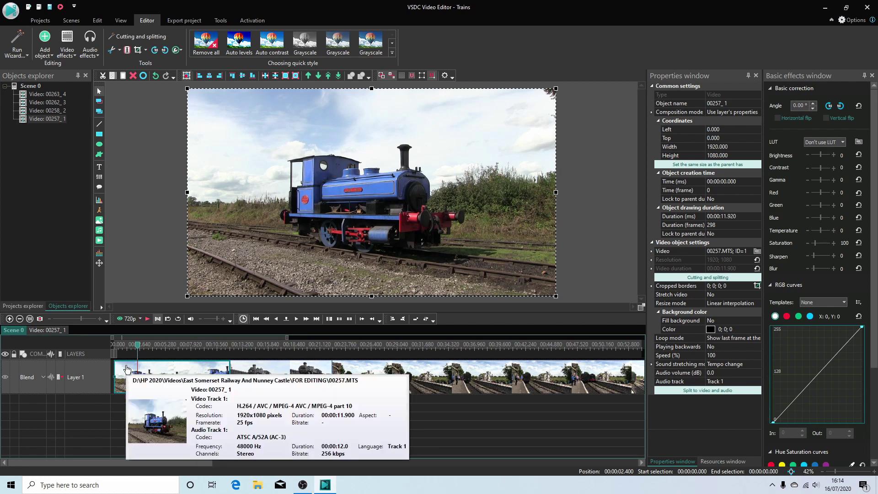
left_click(128, 51)
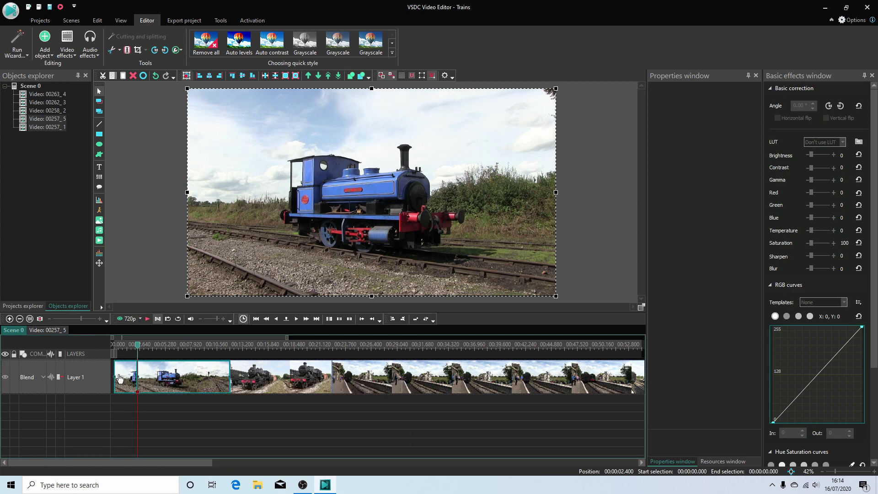
Step: Delete the 2.4-second opening piece and move clip 00257_5 to the timeline start
left_click(119, 408)
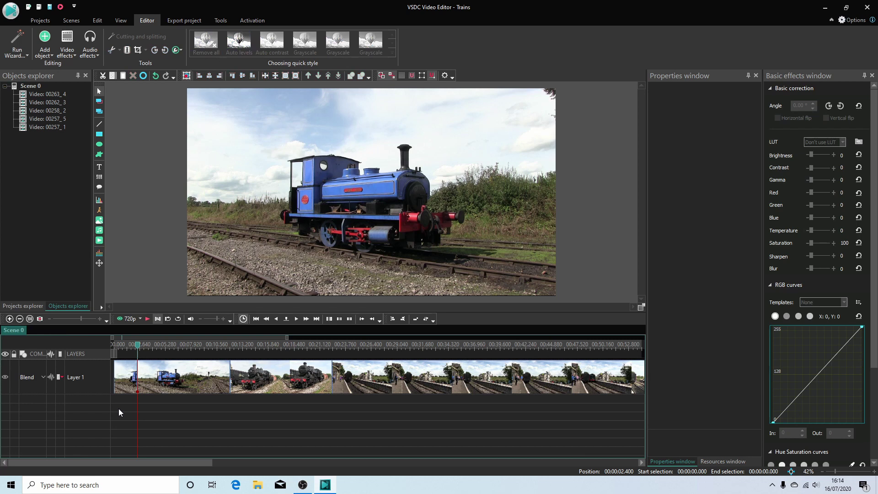
left_click_drag(119, 408, 129, 364)
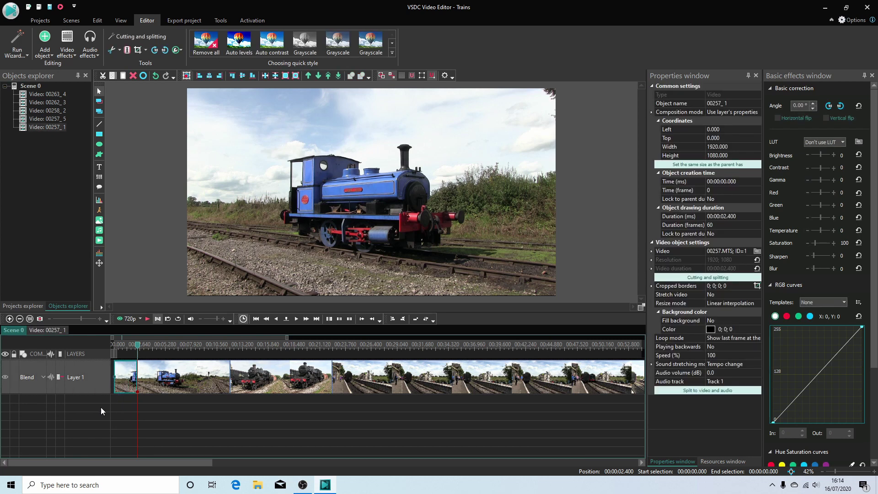
key("Delete")
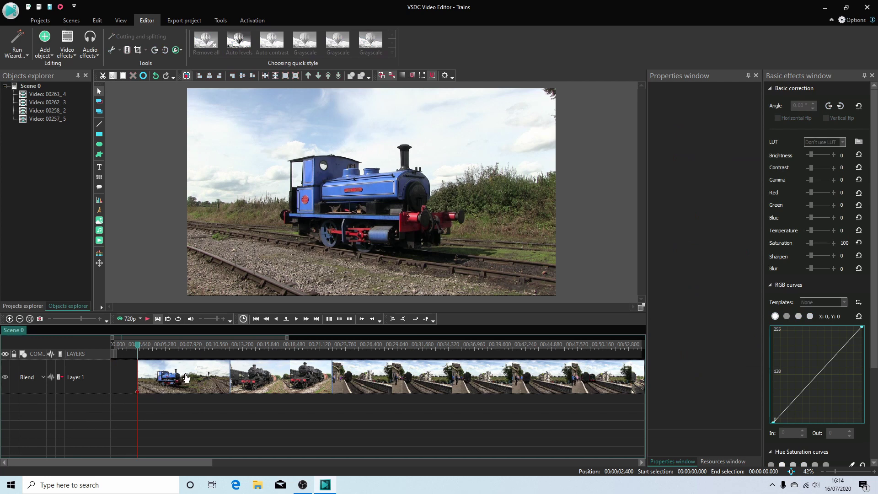
left_click_drag(187, 378, 153, 378)
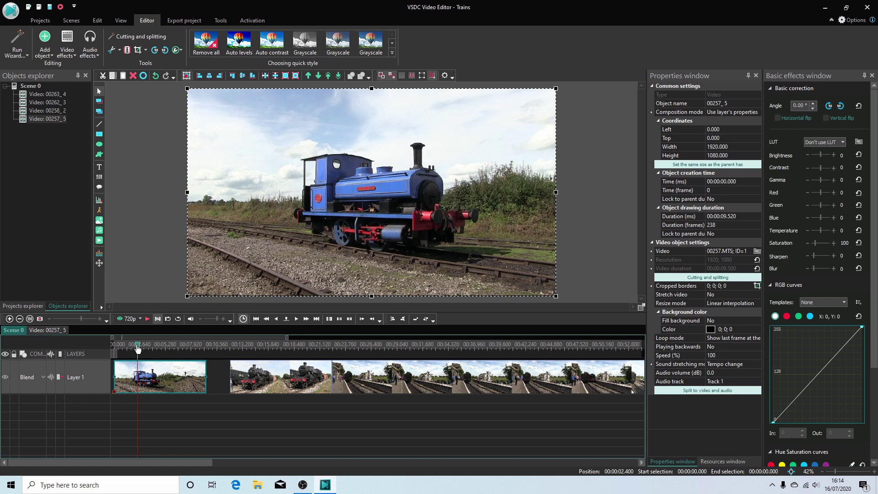
Step: Cut the blue locomotive clip at 6.44 s, delete its tail, and slide the black locomotive clip left
left_click(147, 319)
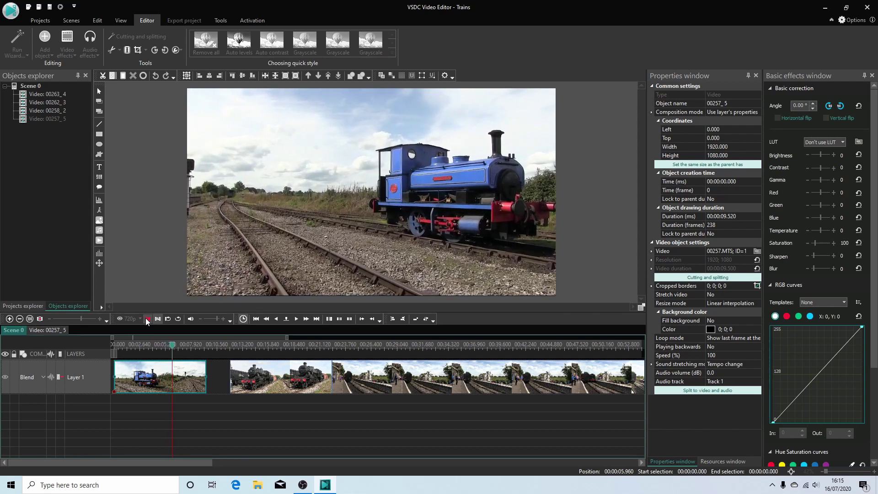
left_click(146, 318)
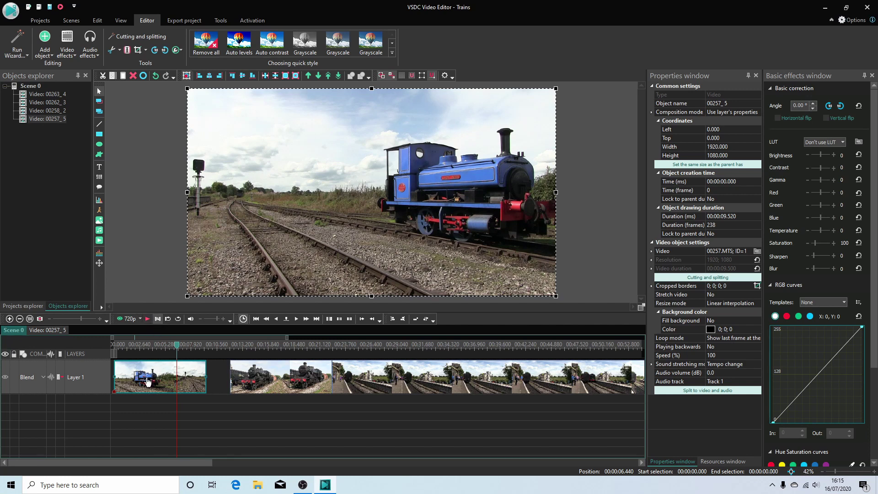
left_click(127, 50)
left_click_drag(186, 414, 213, 365)
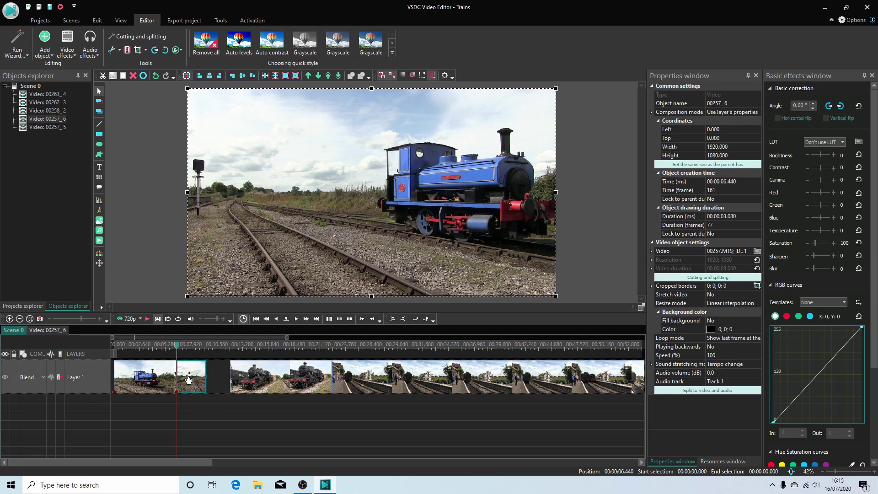
mouse_move(191, 383)
key("Delete")
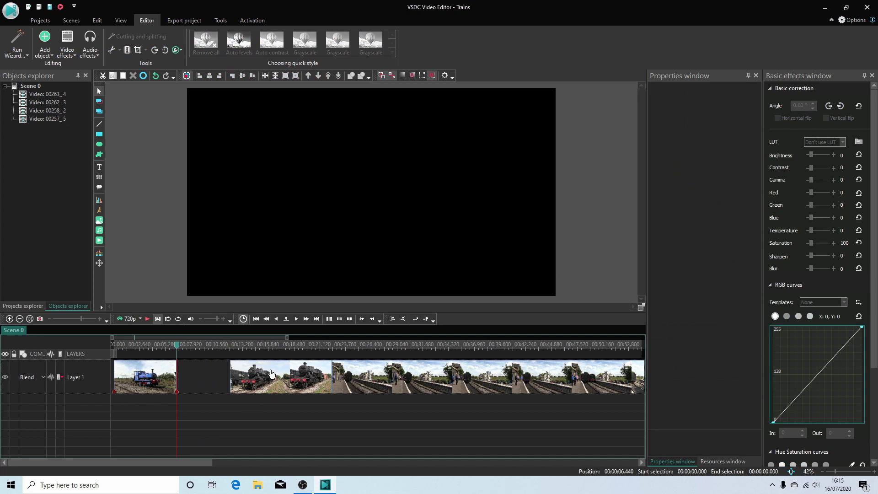
left_click_drag(293, 375, 239, 373)
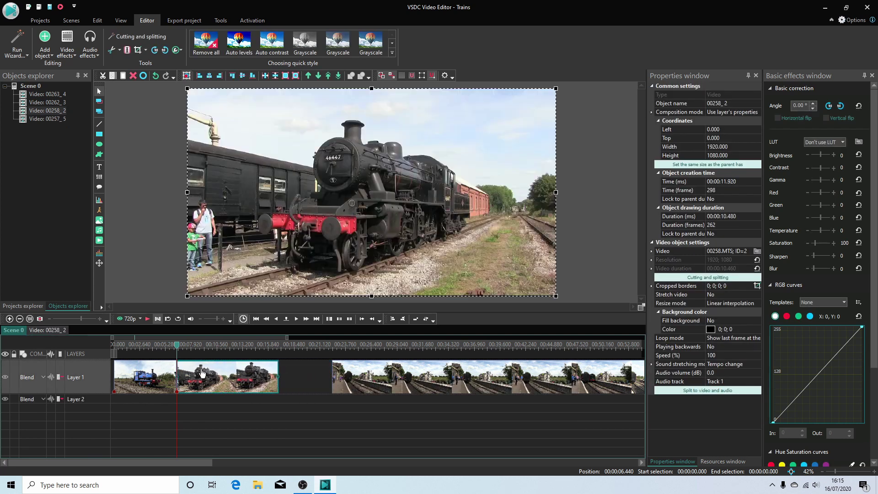
Step: Split the black locomotive clip at 11.08 s, delete its opening part, and play on to 15.04 s
left_click(171, 346)
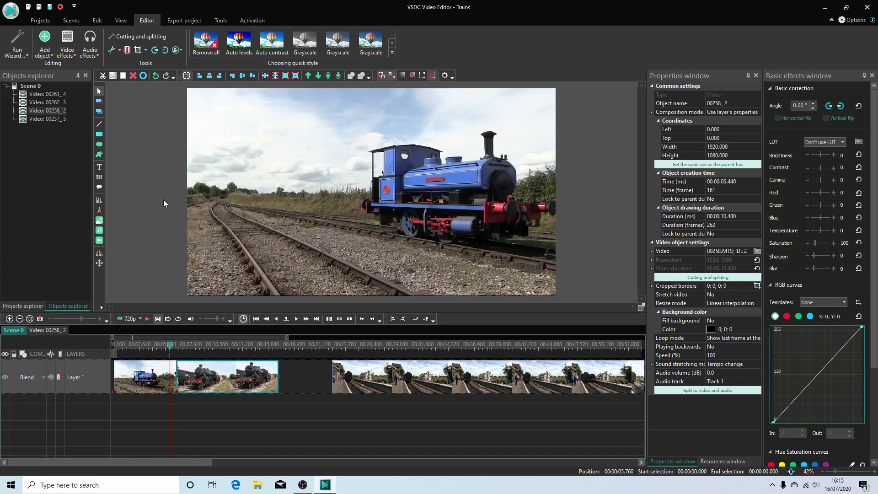
left_click(149, 318)
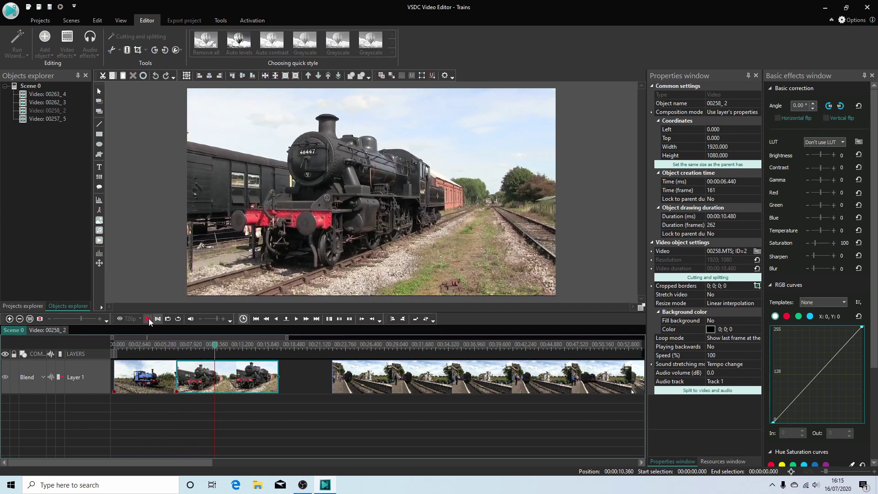
left_click(149, 318)
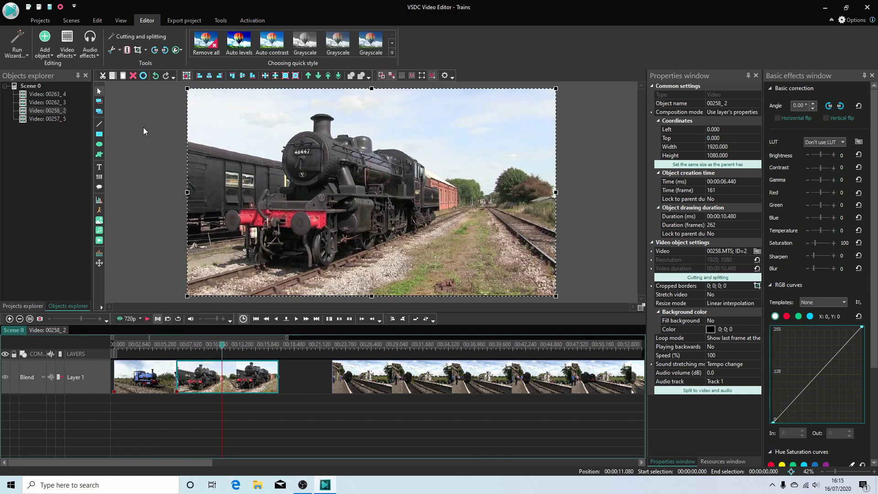
left_click(127, 51)
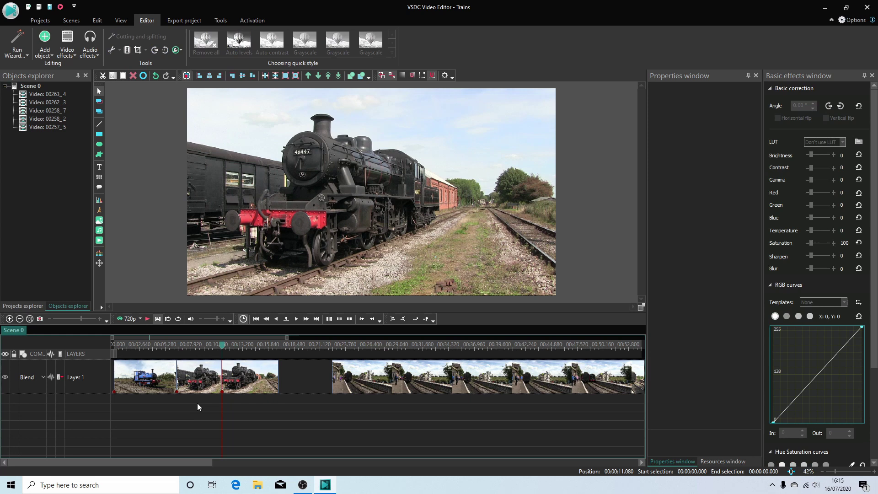
left_click(201, 381)
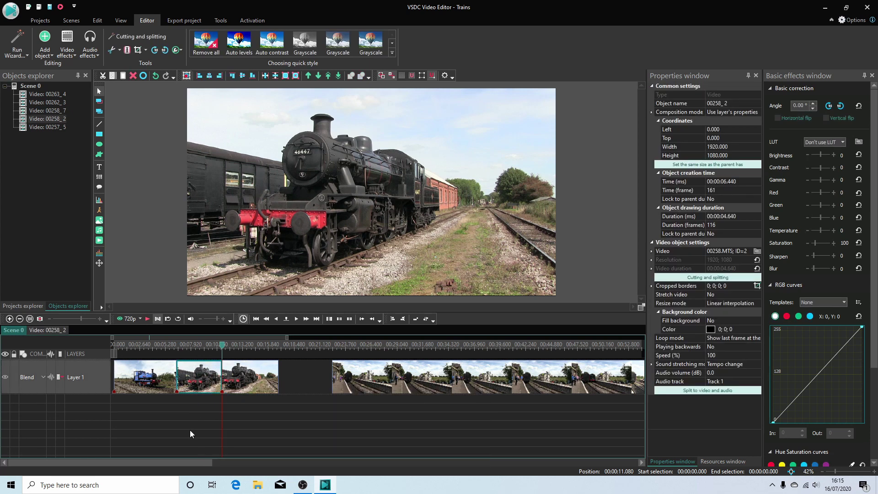
key("Delete")
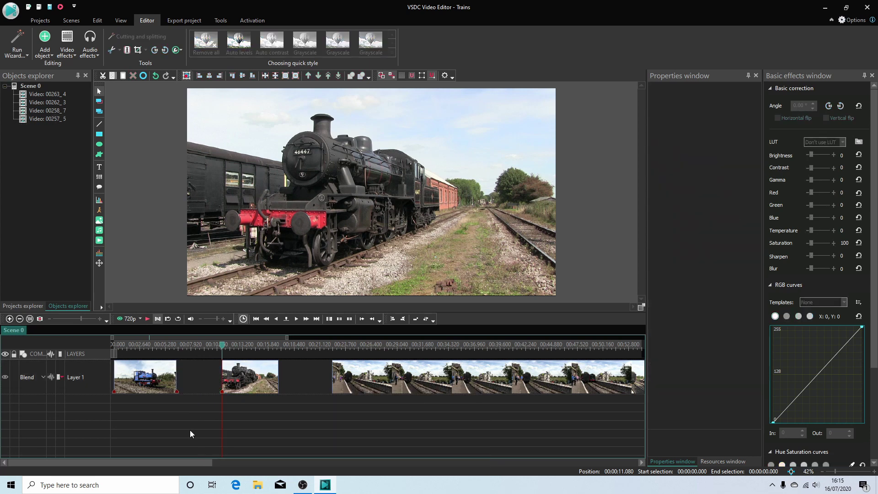
left_click(146, 320)
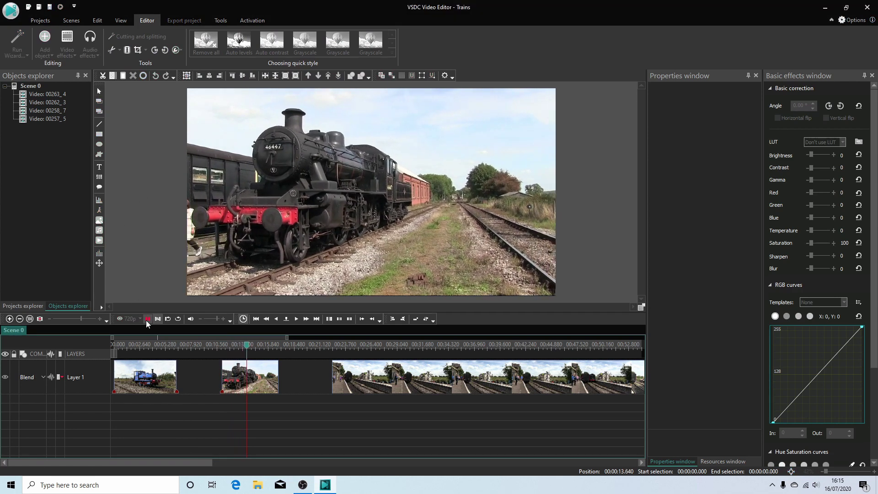
left_click(147, 319)
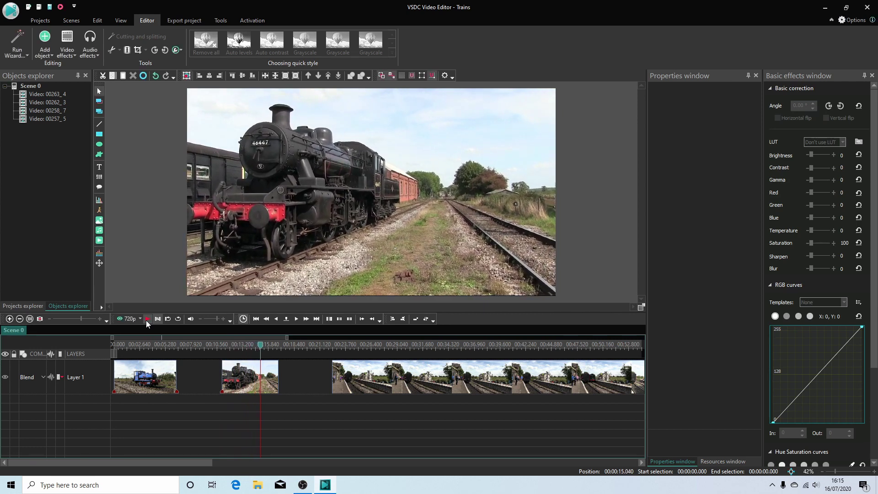
Step: Split clip 00258_7 at 15.04 s and delete the tail piece 00258_8
mouse_move(247, 381)
left_click(248, 381)
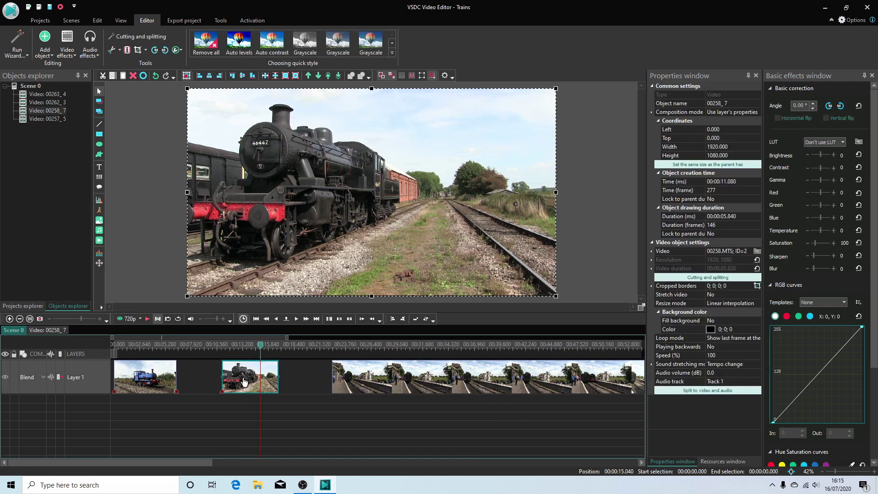
left_click(127, 52)
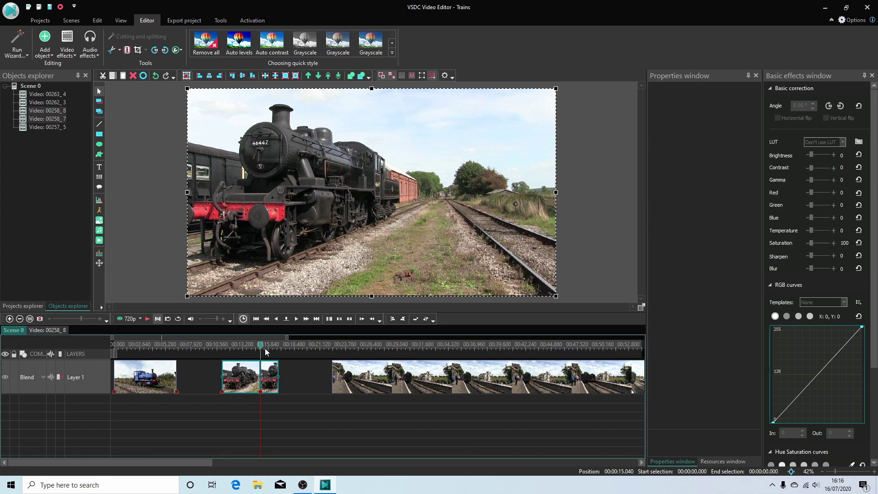
left_click_drag(270, 401, 286, 356)
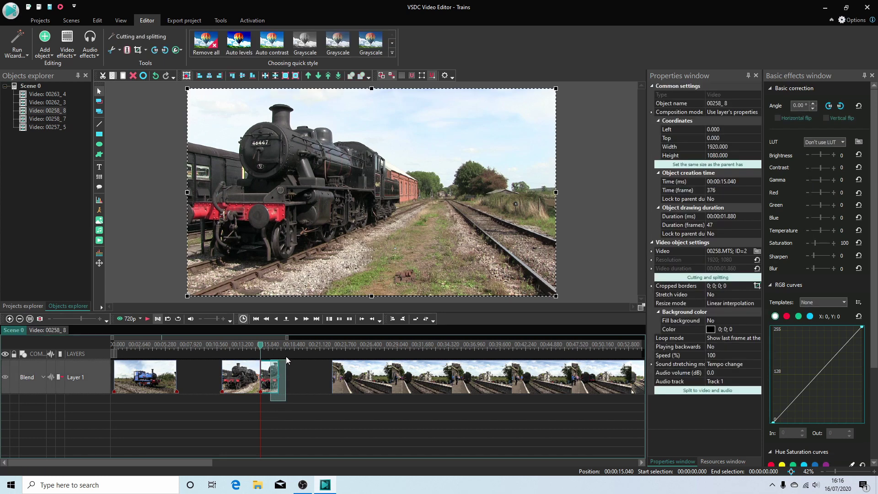
key("Delete")
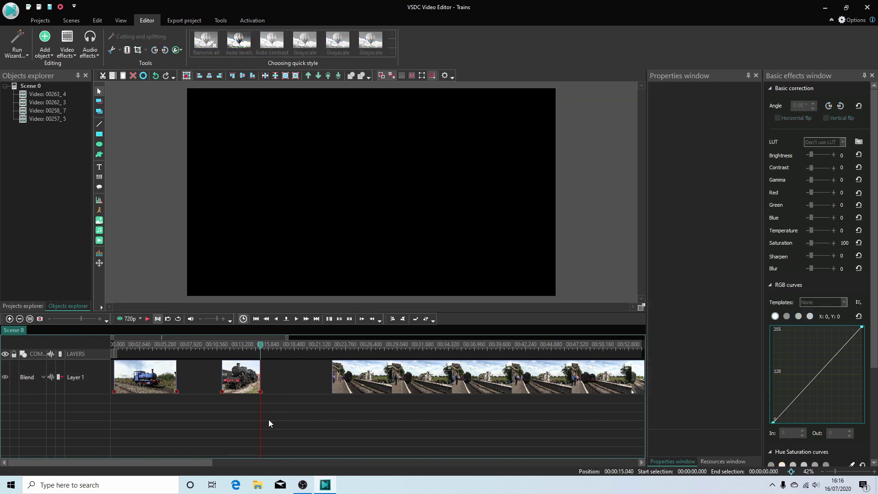
Step: Butt 00258_7 against the first clip, move 00262_3 to follow it, and return the playhead to 10.08 s
left_click_drag(237, 377, 185, 376)
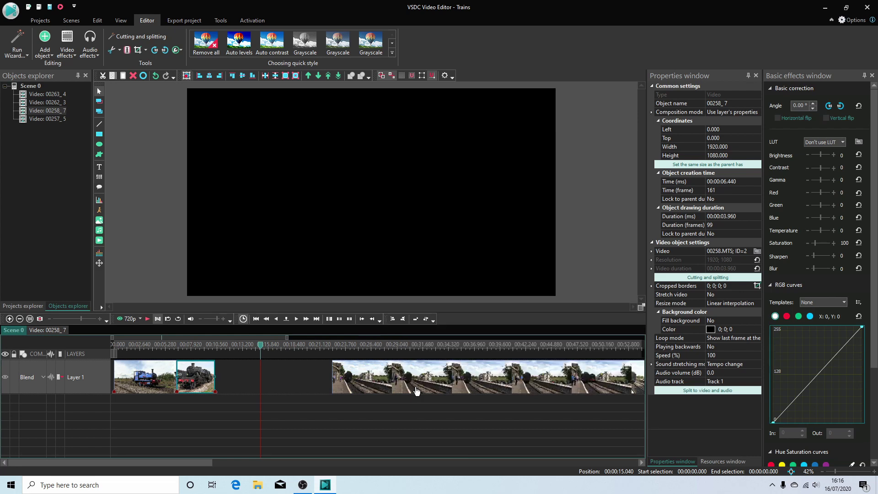
left_click_drag(416, 391, 278, 384)
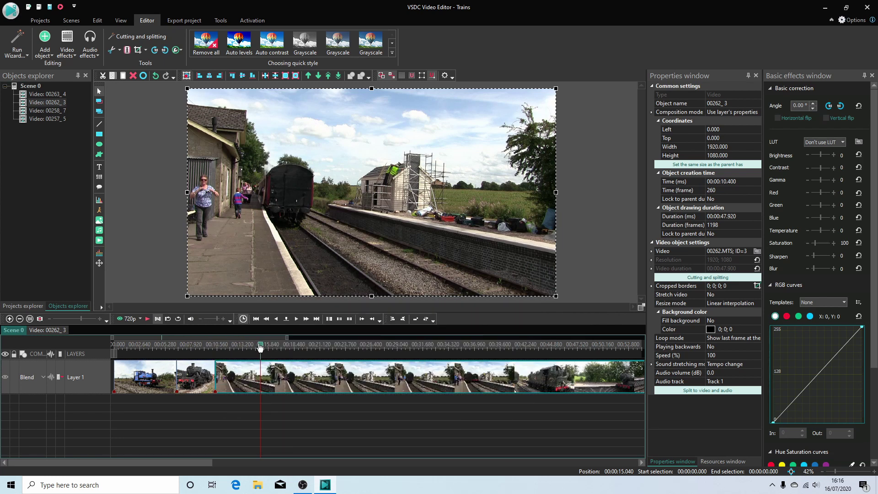
left_click_drag(260, 347, 211, 347)
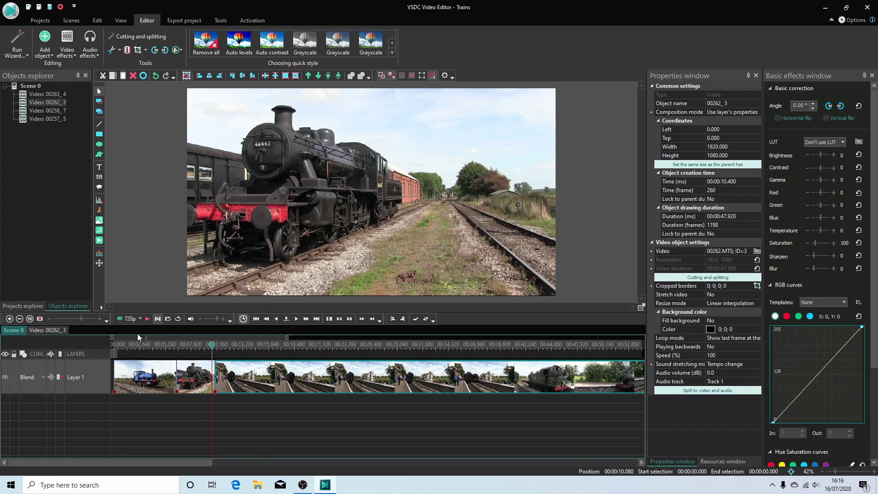
Step: Preview the joined clips from 10.08 s, then step fourteen seconds forward through the station clip
left_click(147, 319)
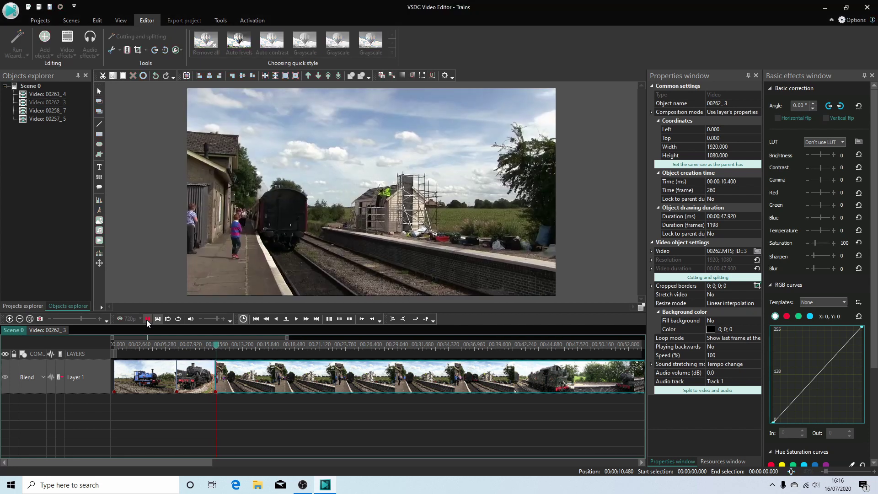
left_click(199, 295)
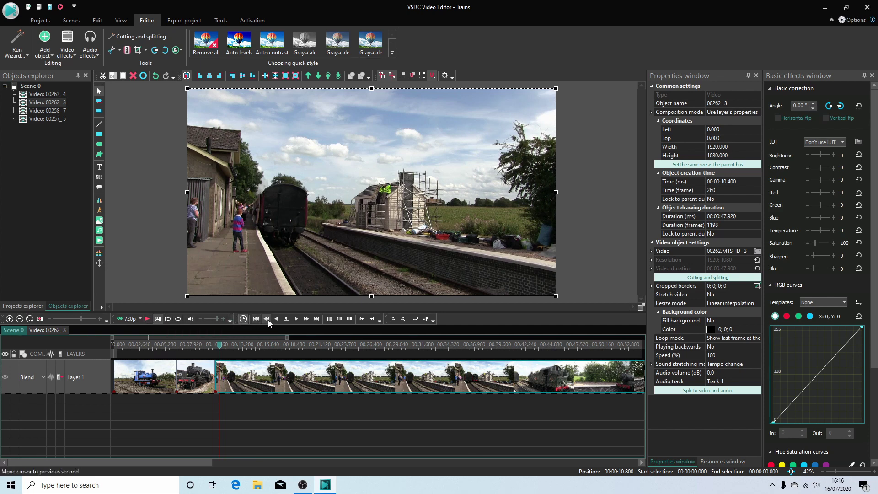
left_click(306, 318)
left_click(307, 319)
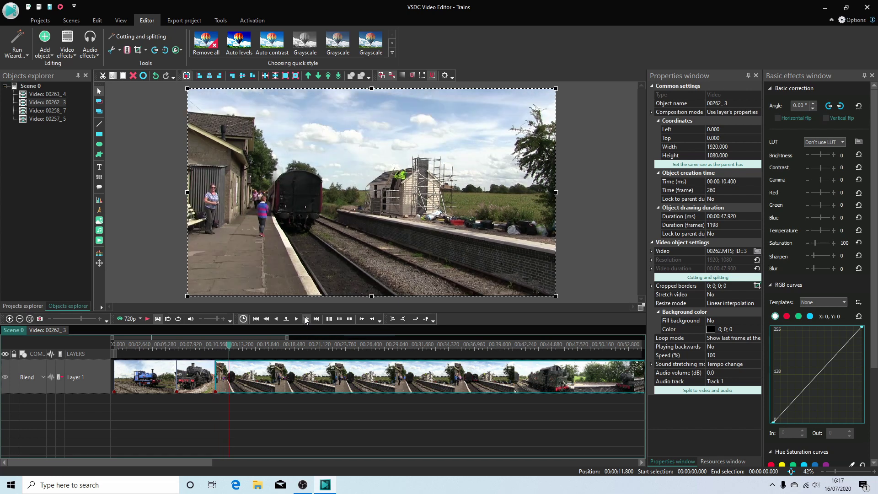
left_click(306, 318)
left_click(306, 319)
left_click(307, 318)
left_click(307, 319)
left_click(306, 319)
left_click(306, 319)
left_click(306, 319)
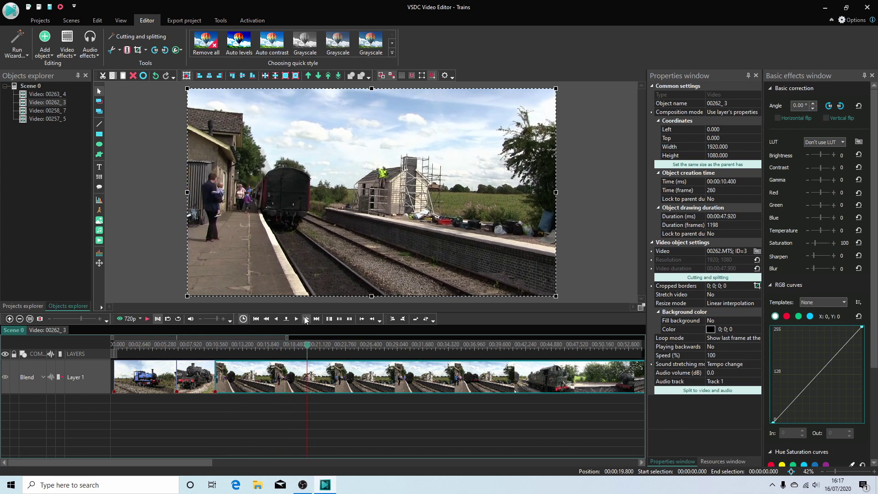
left_click(307, 319)
left_click(306, 319)
left_click(306, 319)
left_click(307, 319)
left_click(306, 319)
left_click(306, 319)
left_click(307, 318)
left_click(306, 319)
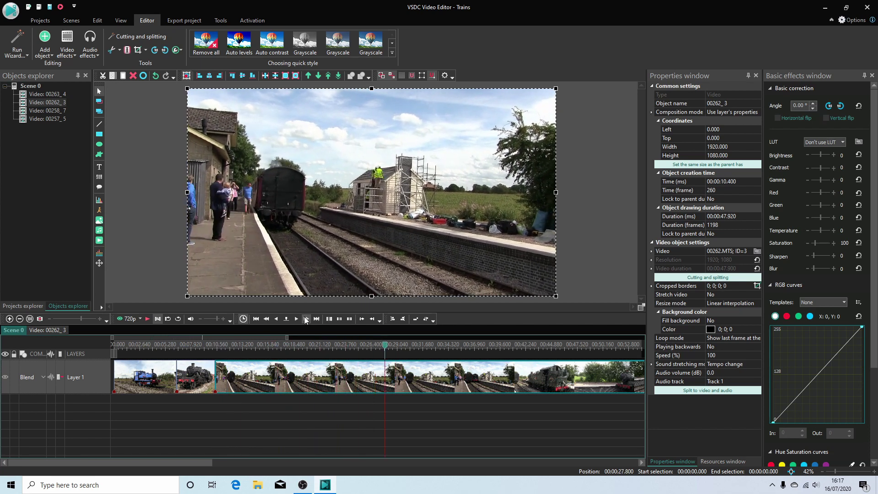
left_click(307, 319)
left_click(306, 318)
left_click(307, 318)
left_click(306, 319)
left_click(306, 319)
left_click(306, 319)
left_click(306, 319)
left_click(306, 319)
left_click(307, 319)
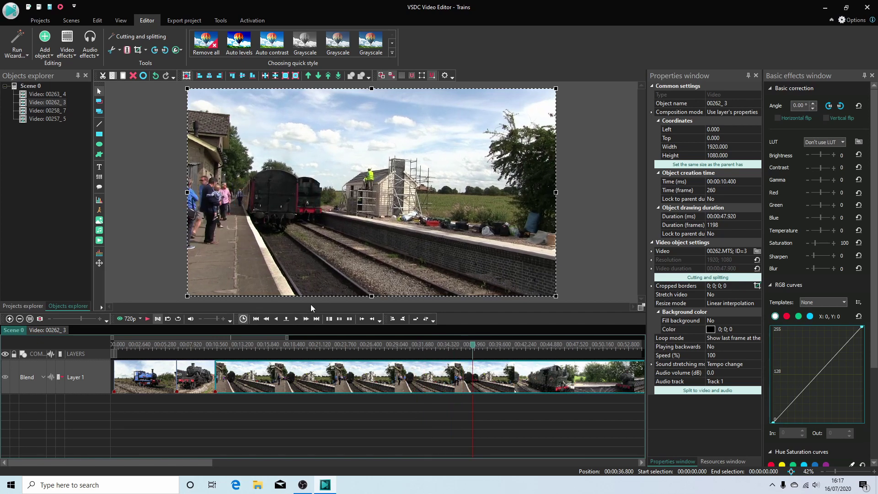
Step: Step back four seconds until the Position reads 00:00:32.800
left_click(267, 318)
left_click(267, 318)
left_click(267, 318)
left_click(266, 318)
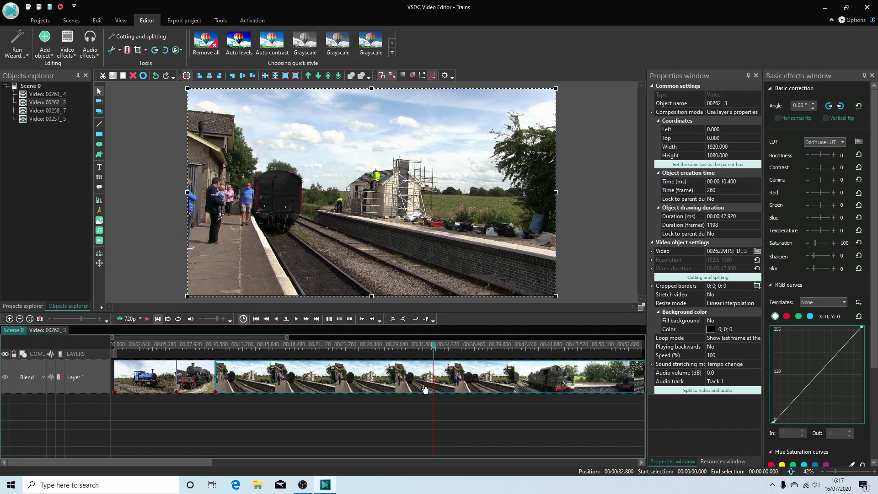
Step: Split the station clip at 00:00:32.800 and delete its 22.4 s opening piece
left_click(128, 50)
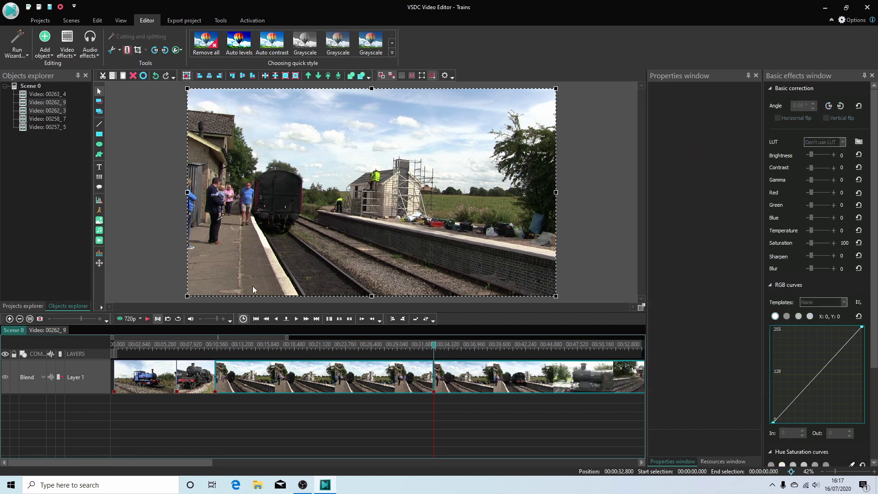
left_click(289, 415)
left_click(291, 371)
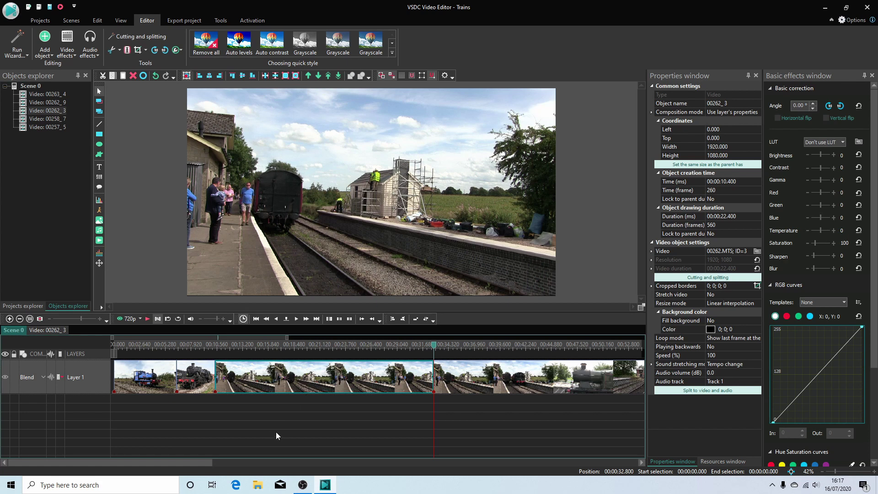
key("Delete")
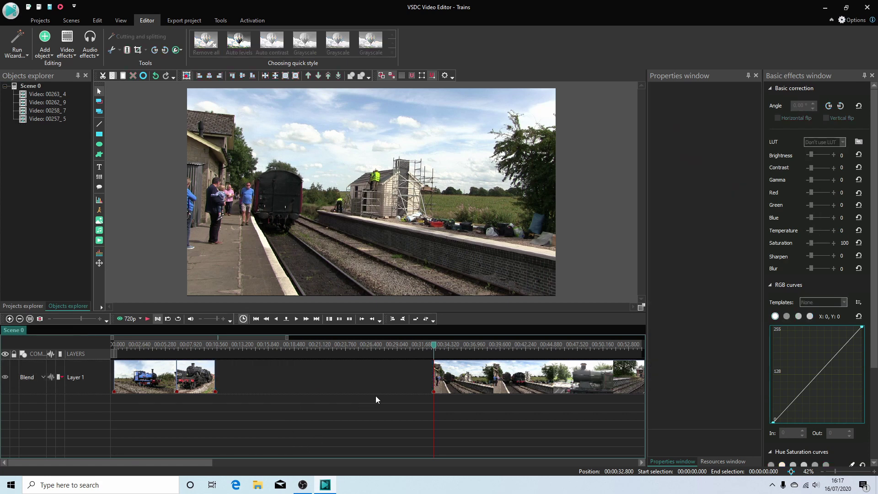
Step: Slide clip 00262_9 left to start at 10.4 s, and park the playhead just before the join
left_click_drag(508, 382, 290, 392)
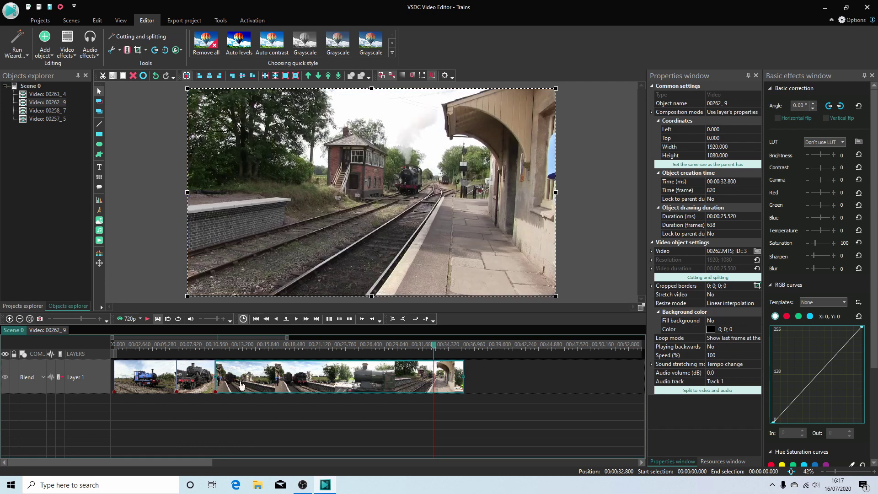
left_click(220, 355)
left_click_drag(220, 358, 212, 358)
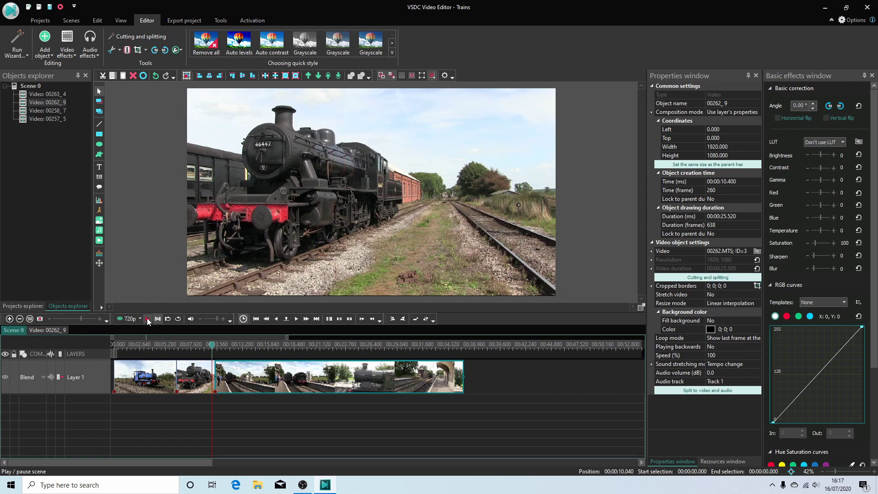
Step: Play across the join to check it, then step forward second by second to 00:00:28.640
left_click(147, 319)
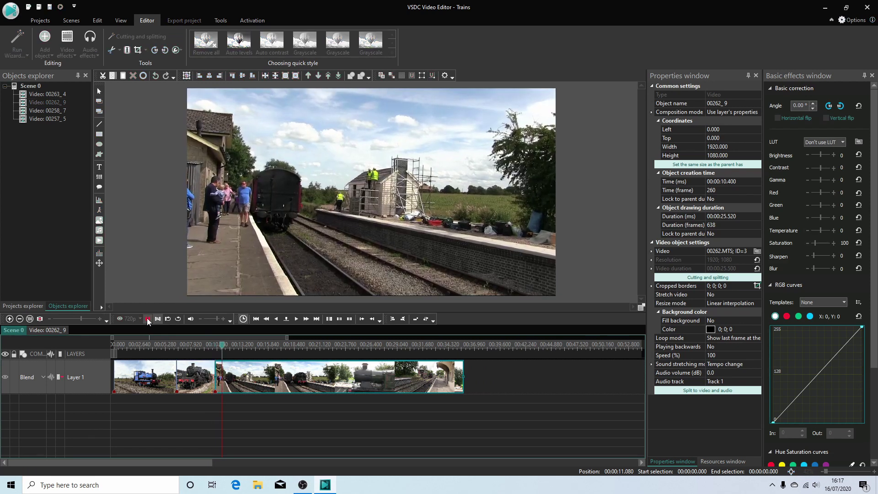
left_click(146, 317)
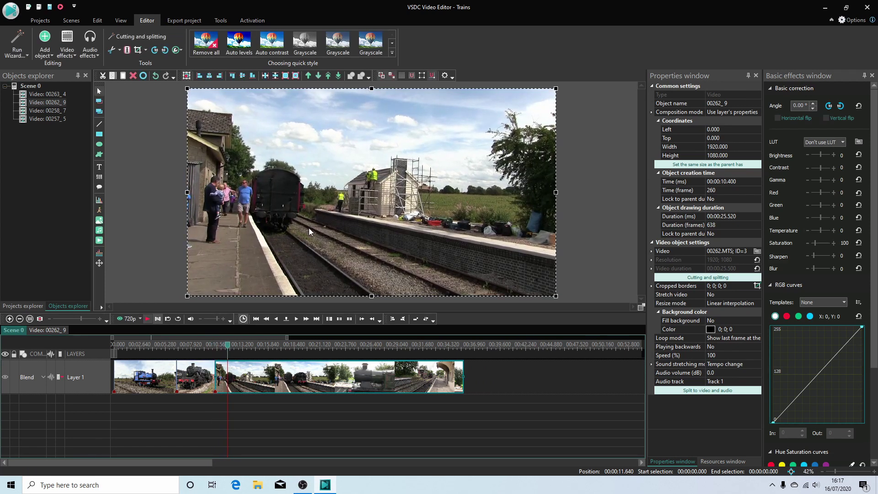
left_click(305, 317)
left_click(306, 317)
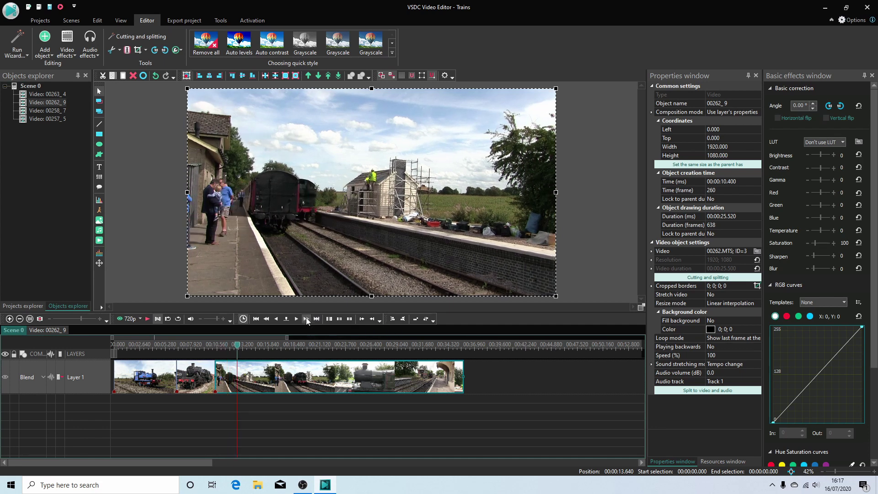
left_click(306, 317)
left_click(306, 317)
left_click(306, 317)
left_click(306, 317)
left_click(306, 317)
left_click(306, 317)
left_click(306, 318)
left_click(306, 318)
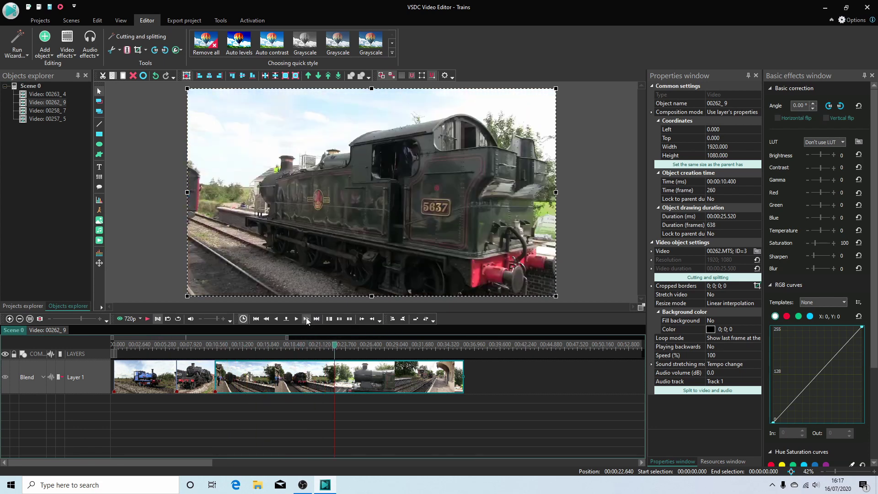
left_click(306, 317)
left_click(306, 317)
left_click(306, 318)
left_click(306, 317)
left_click(306, 317)
left_click(306, 317)
left_click(306, 317)
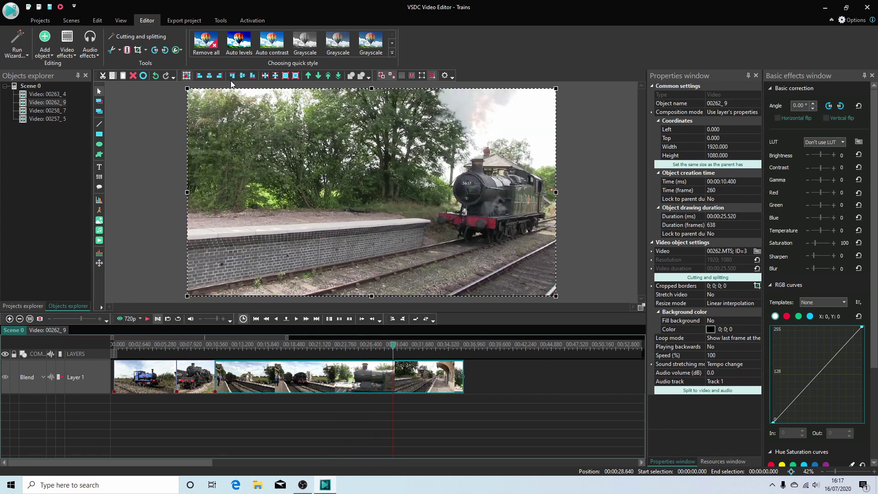
Step: Split the station clip at 00:00:28.640 and delete its 7.28 s tail section
left_click(128, 51)
left_click(406, 402)
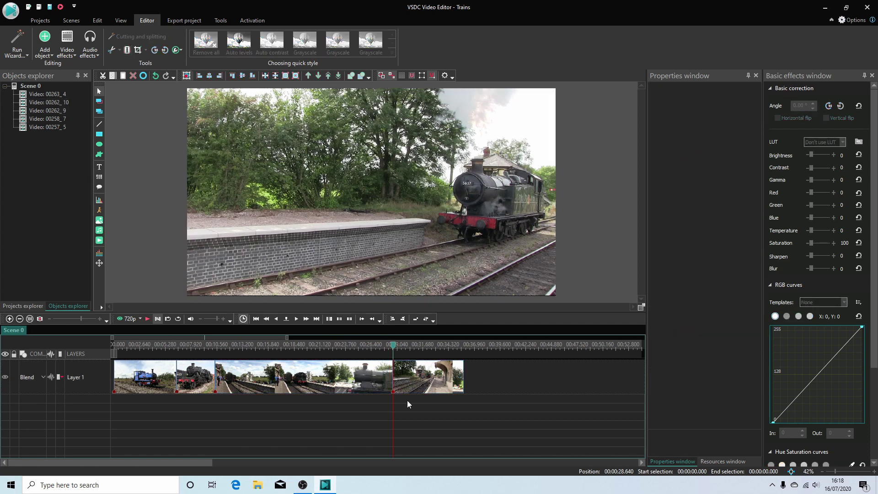
left_click(429, 386)
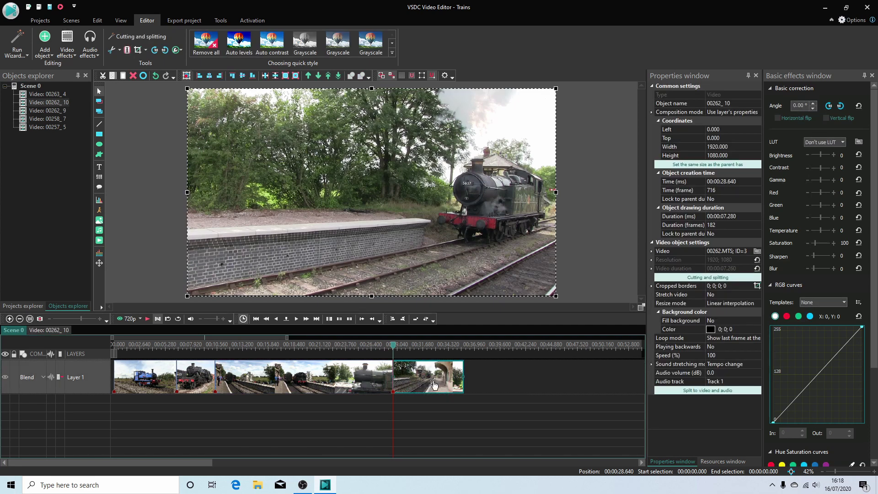
key("Delete")
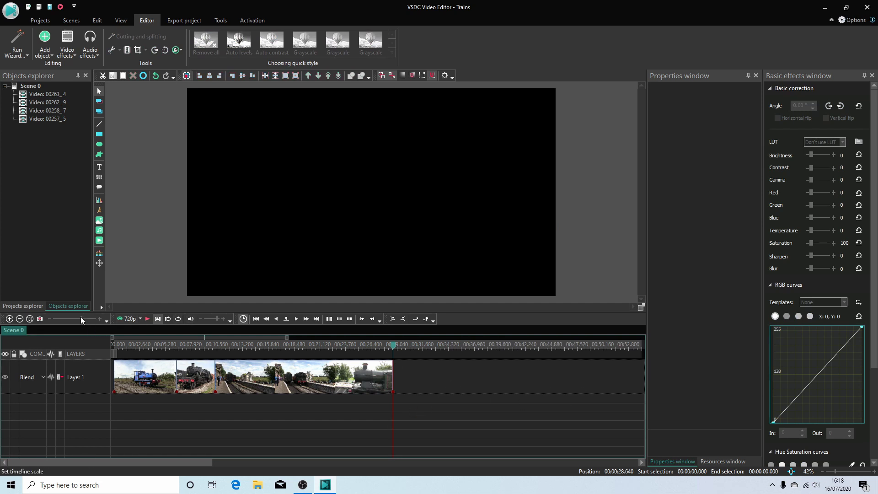
Step: Zoom the timeline out, move clip 00263_4 to 00:00:28.640, then step through it second by second
left_click_drag(81, 316, 60, 320)
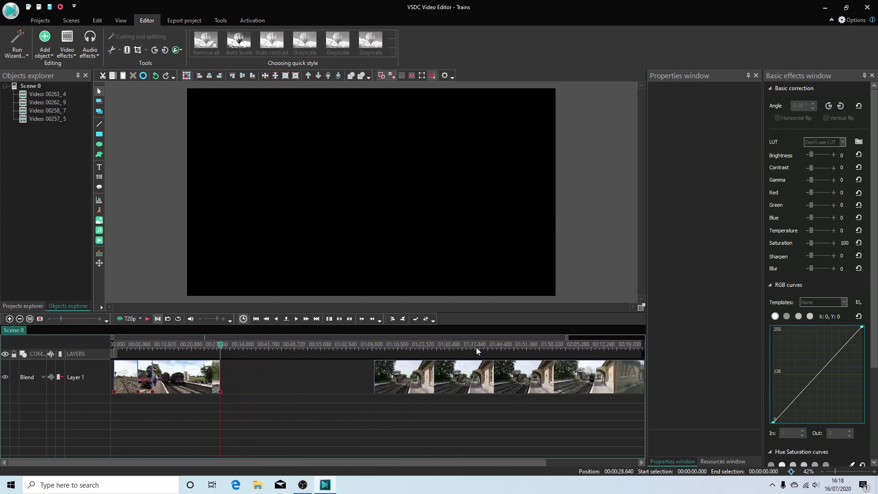
left_click_drag(540, 382, 387, 387)
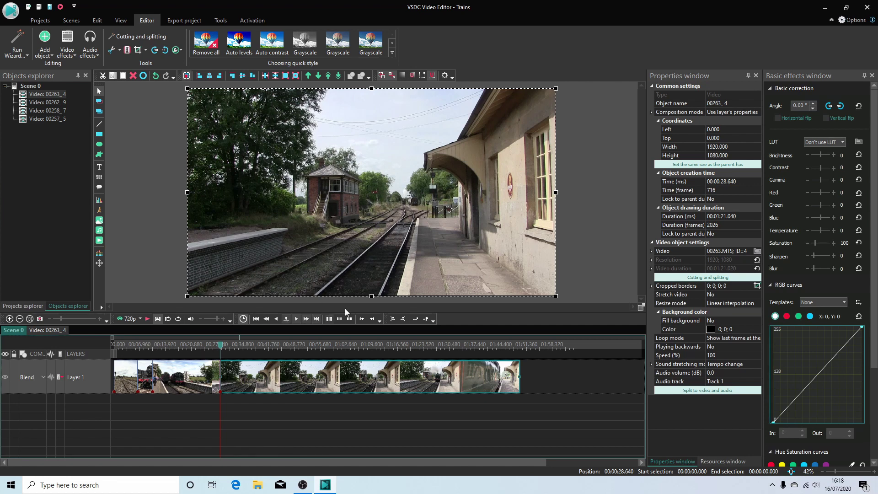
left_click(307, 319)
left_click(307, 319)
left_click(307, 320)
left_click(306, 319)
left_click(307, 320)
left_click(307, 319)
left_click(307, 319)
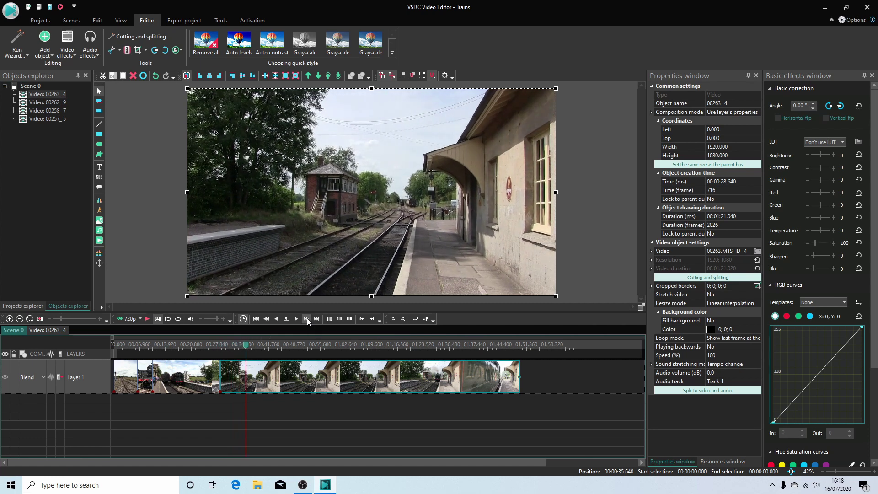
left_click(306, 319)
left_click(307, 318)
left_click(306, 318)
left_click(307, 319)
left_click(306, 319)
left_click(306, 319)
left_click(306, 319)
left_click(307, 319)
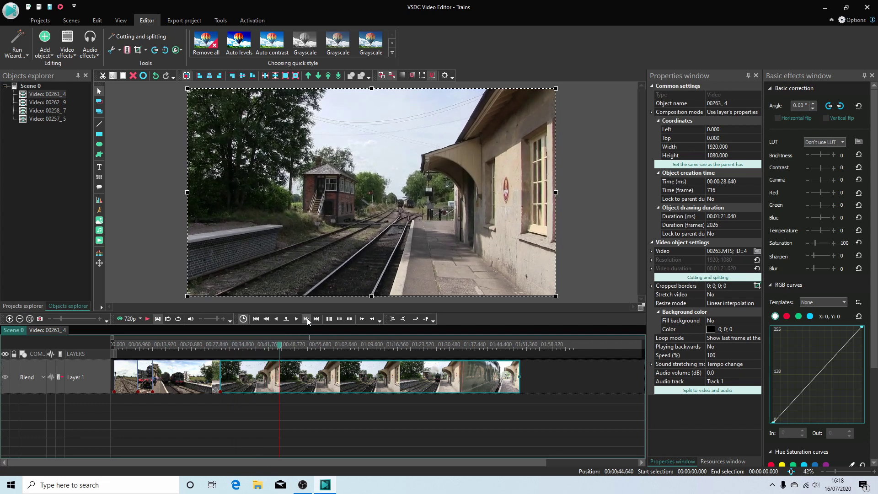
left_click(306, 319)
left_click(306, 319)
left_click(307, 319)
left_click(306, 318)
left_click(307, 318)
left_click(307, 319)
left_click(306, 319)
left_click(307, 319)
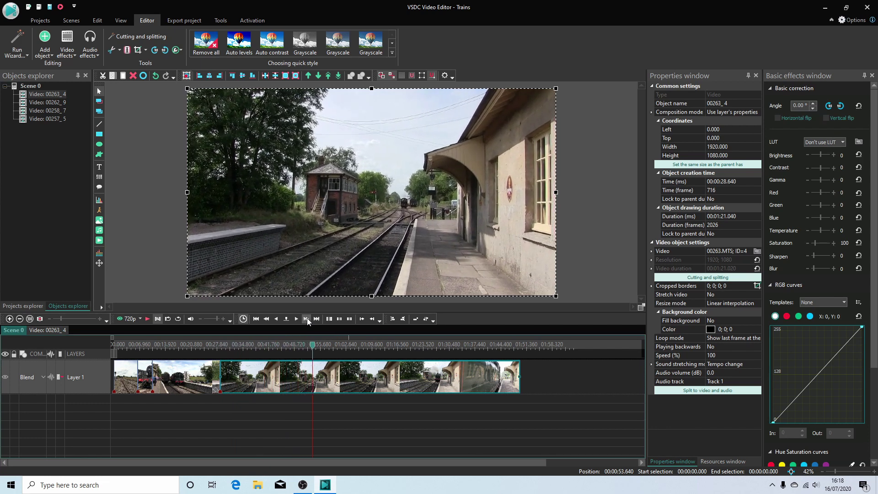
left_click(306, 318)
left_click(307, 319)
left_click(306, 318)
left_click(306, 318)
left_click(307, 319)
left_click(307, 319)
left_click(307, 319)
left_click(307, 319)
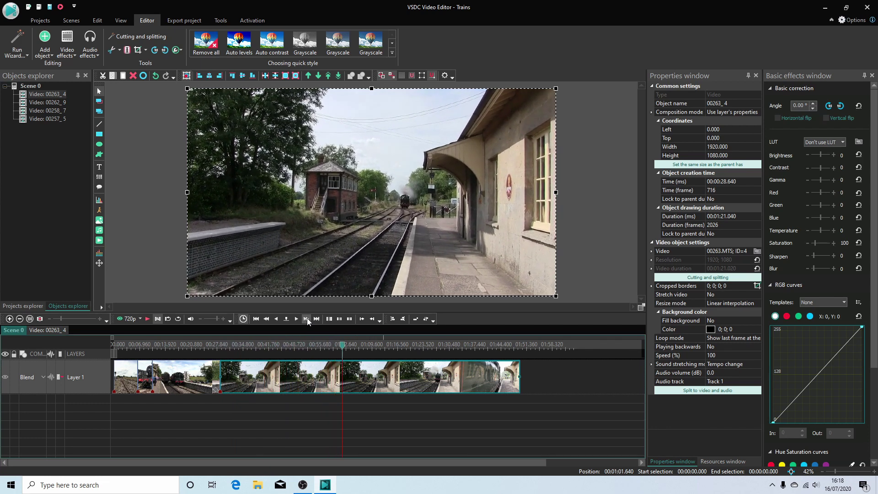
left_click(307, 318)
left_click(306, 318)
left_click(307, 319)
left_click(306, 319)
left_click(306, 319)
left_click(307, 319)
left_click(306, 319)
left_click(306, 319)
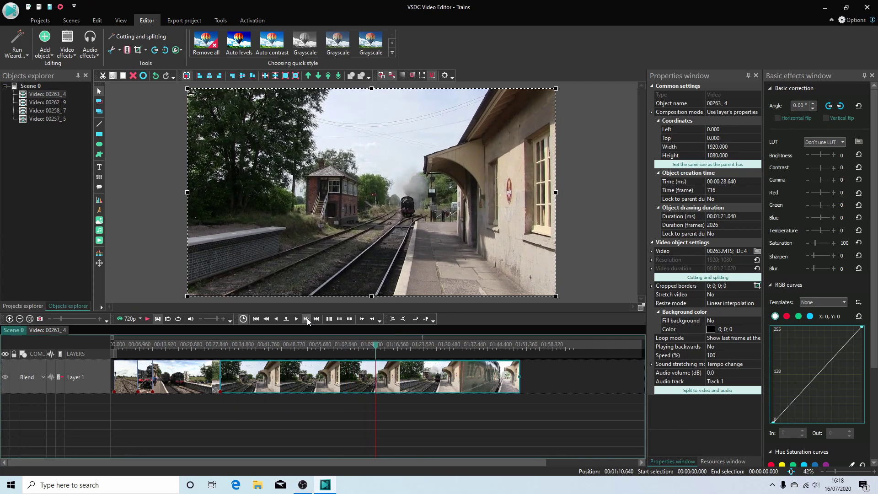
left_click(307, 319)
left_click(306, 318)
left_click(307, 319)
left_click(306, 318)
left_click(306, 318)
left_click(306, 319)
left_click(307, 319)
left_click(307, 319)
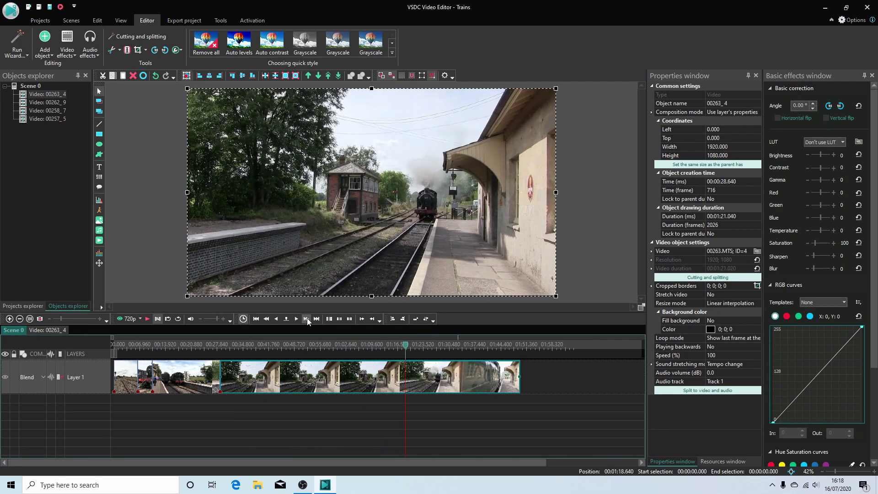
left_click(306, 319)
left_click(306, 318)
left_click(306, 319)
left_click(306, 319)
left_click(307, 319)
left_click(306, 319)
left_click(306, 319)
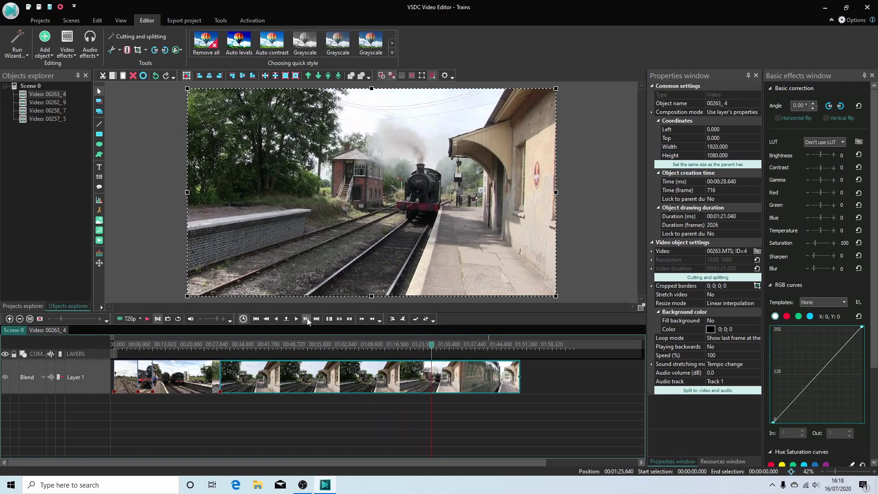
left_click(307, 319)
left_click(306, 319)
left_click(306, 319)
left_click(306, 318)
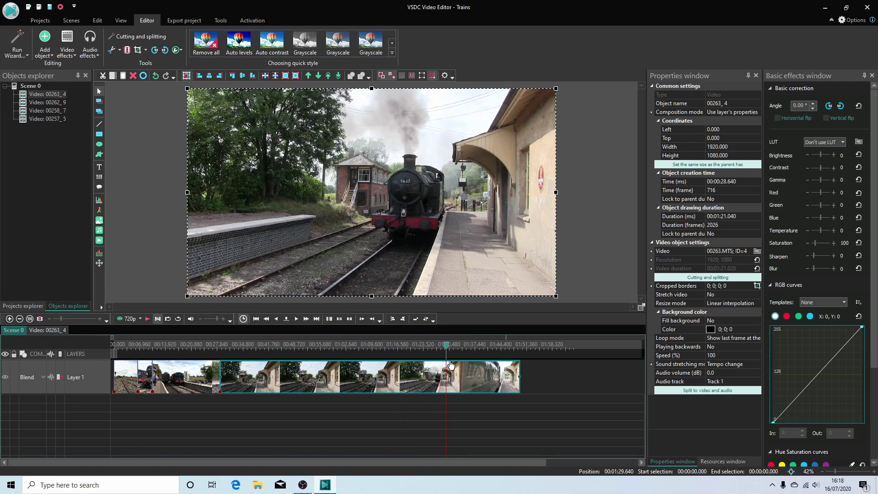
Step: Split the long platform clip at the playhead and delete the earlier piece 00263_4
left_click(128, 51)
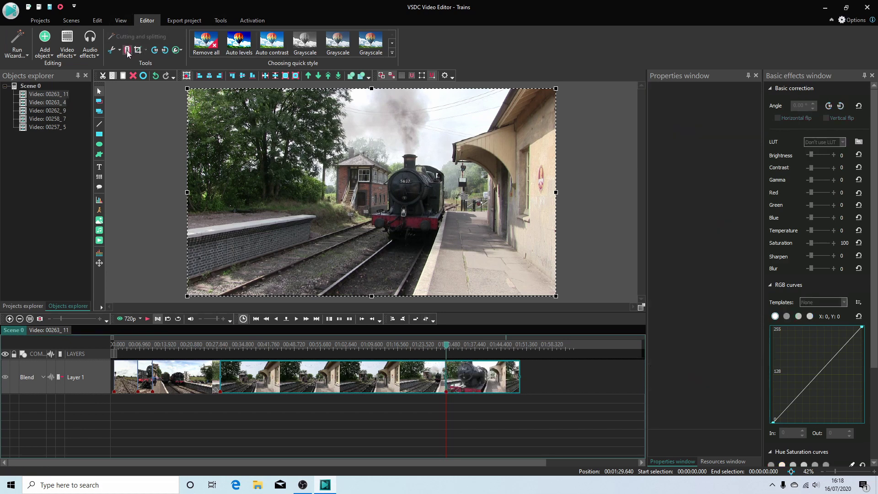
left_click_drag(268, 402, 365, 370)
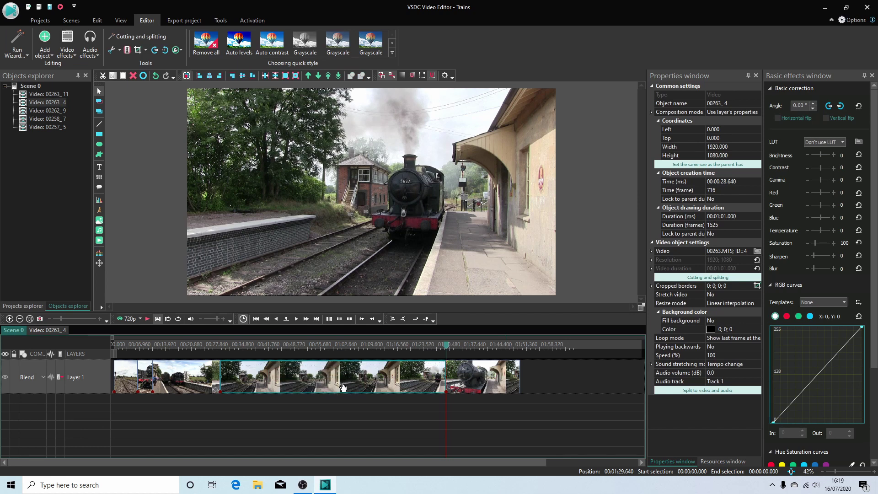
key("Delete")
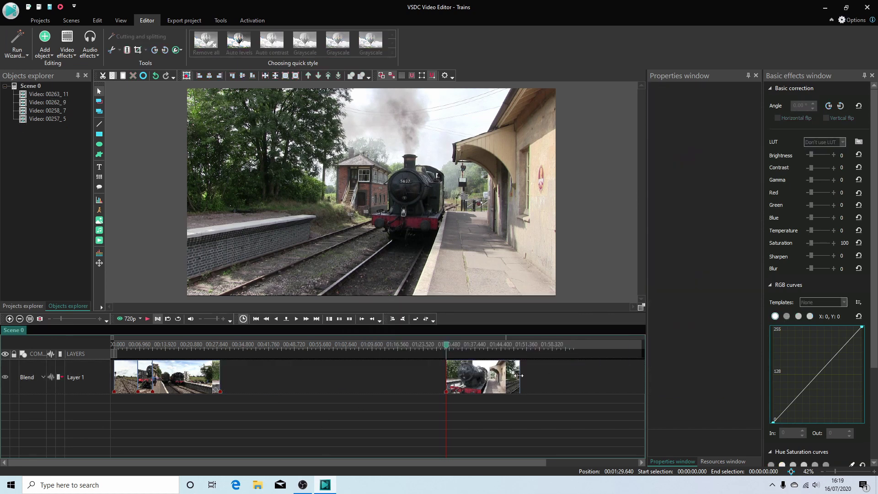
Step: Butt remaining piece 00263_11 against the earlier clips at 28.64 s and play from the join
left_click_drag(491, 376, 258, 364)
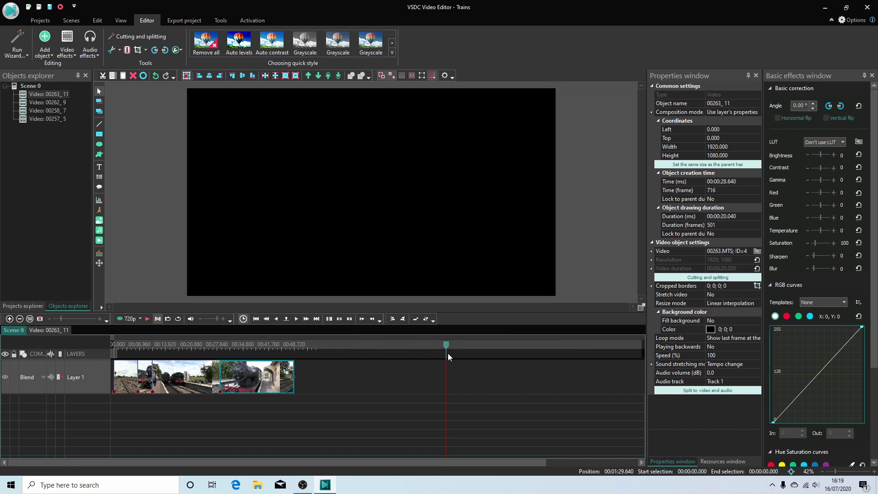
left_click_drag(448, 353, 219, 344)
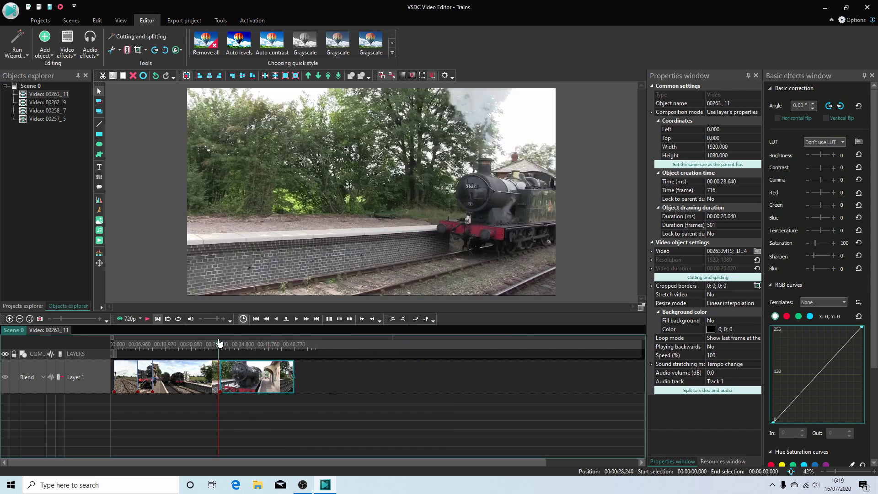
left_click(148, 318)
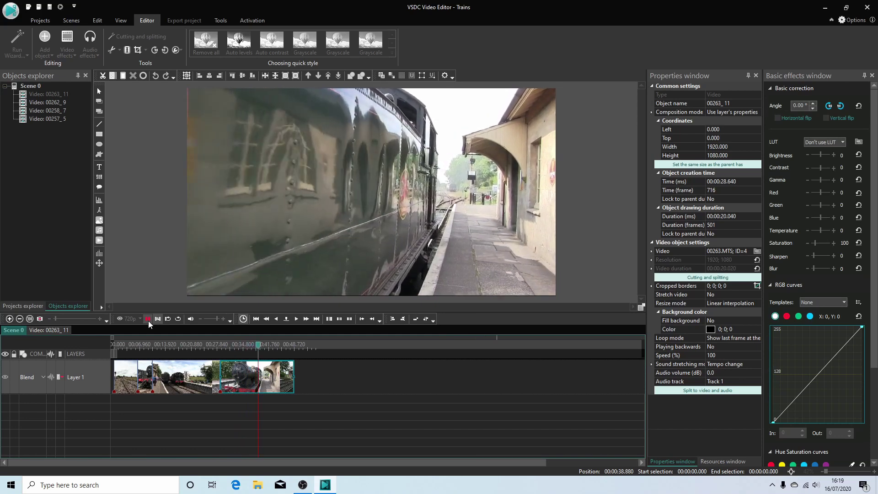
Step: Stop playback at 00:00:40.040, split the clip there and delete tail piece 00263_12
left_click(147, 319)
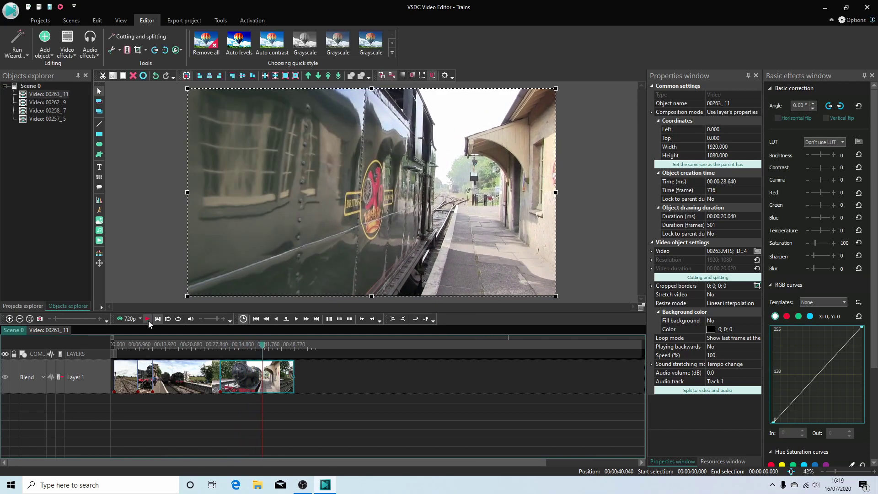
left_click(127, 51)
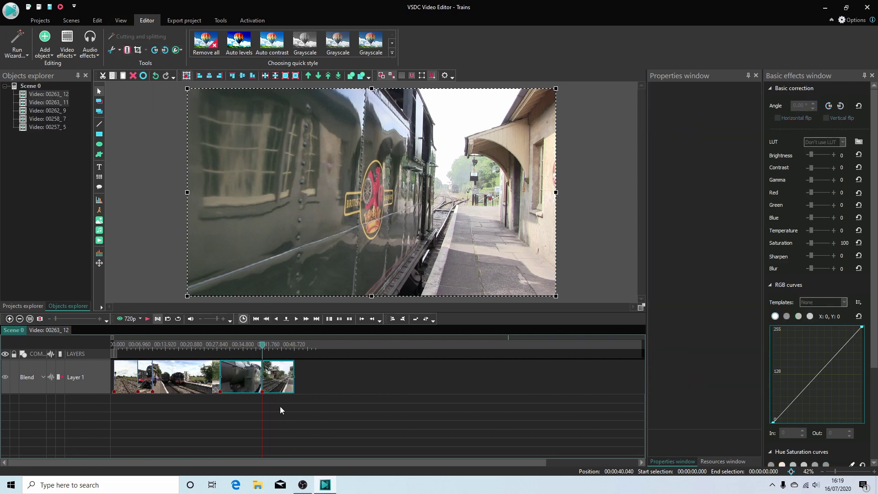
left_click_drag(280, 406, 301, 367)
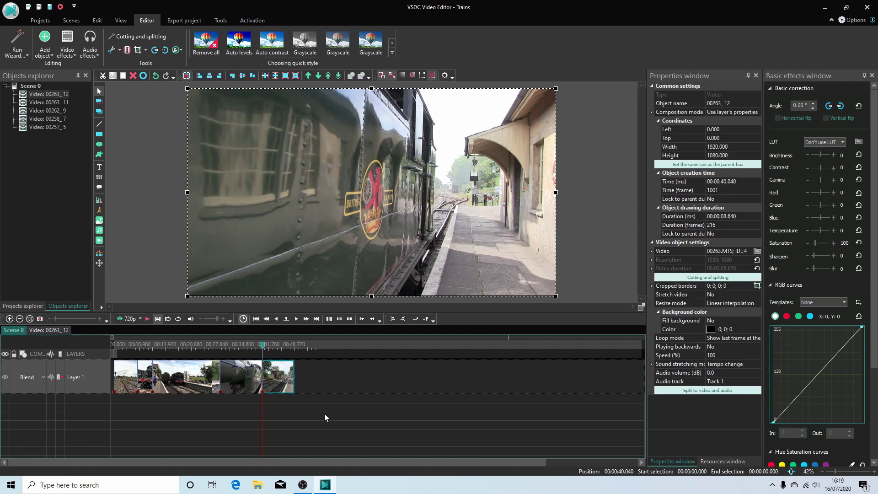
key("Delete")
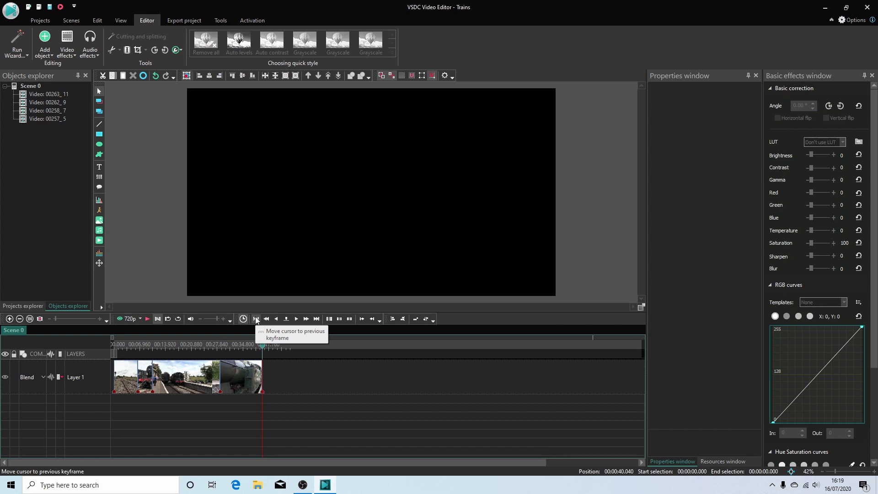
Step: Jump back through the clip boundaries to 00:00:00.000 and play the four joined clips
left_click(256, 319)
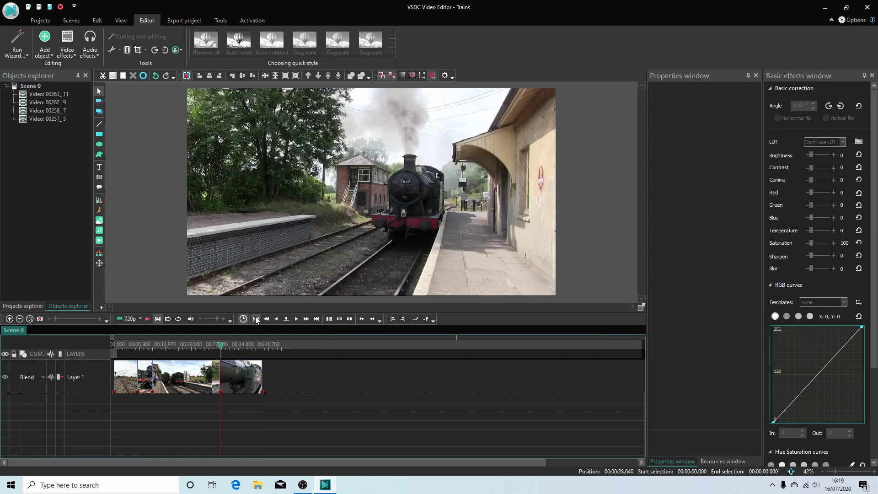
left_click(256, 319)
left_click(257, 318)
left_click(256, 319)
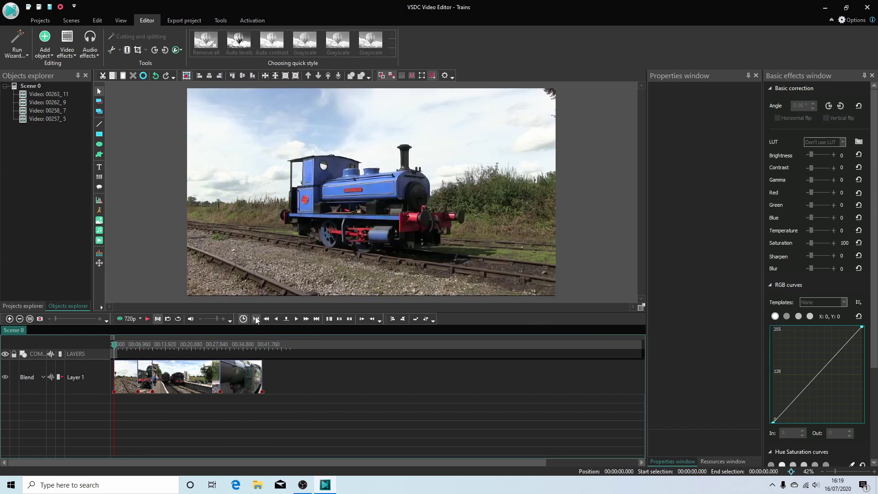
left_click(147, 319)
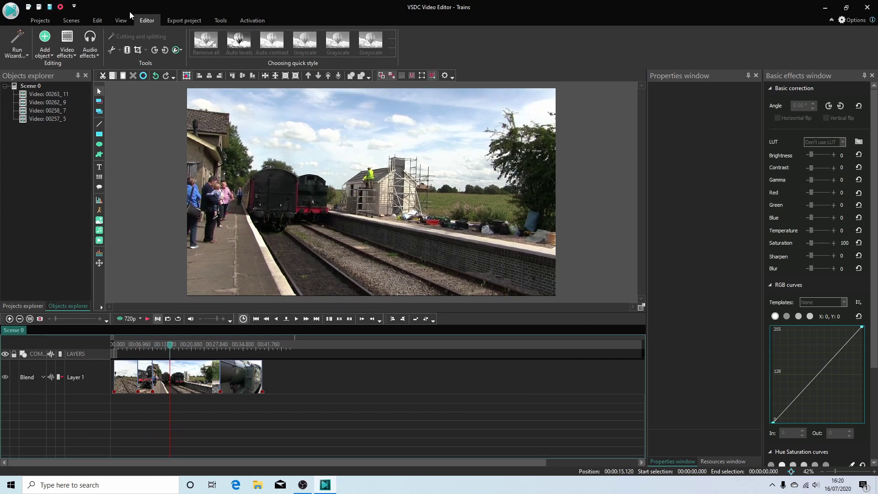
Step: Choose MPG as the export format and set the profile category to All profiles
left_click(198, 20)
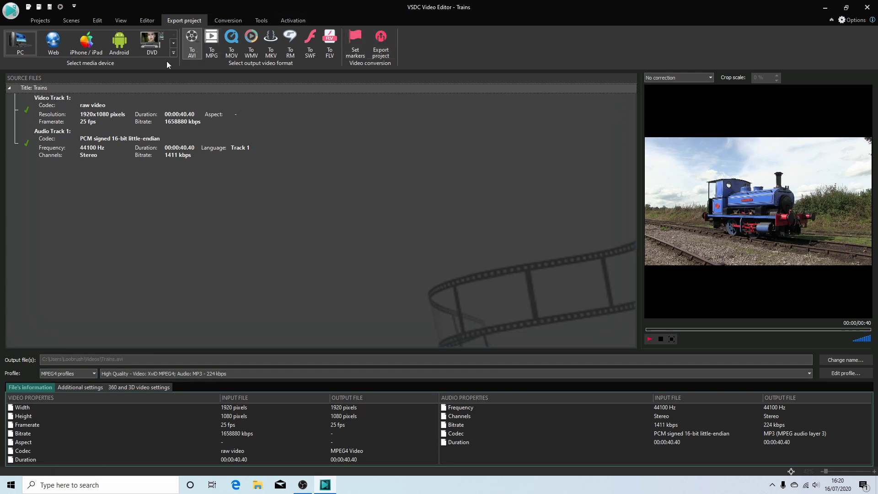
left_click(211, 43)
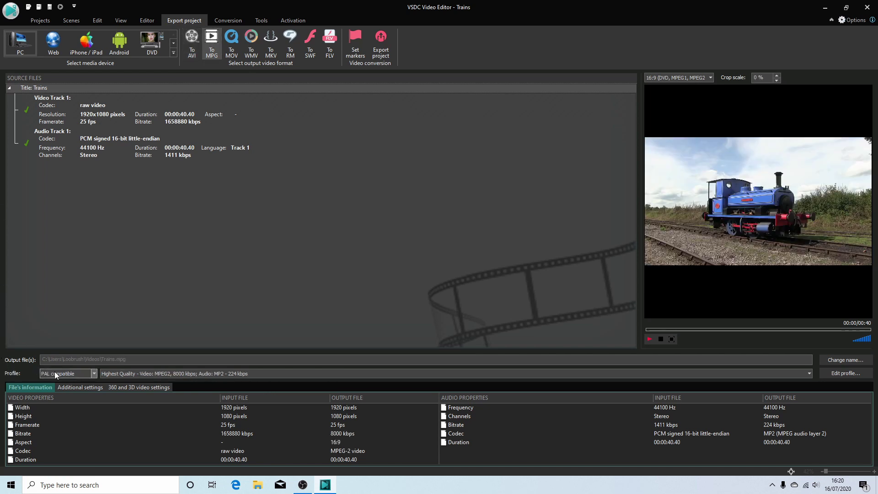
left_click(94, 374)
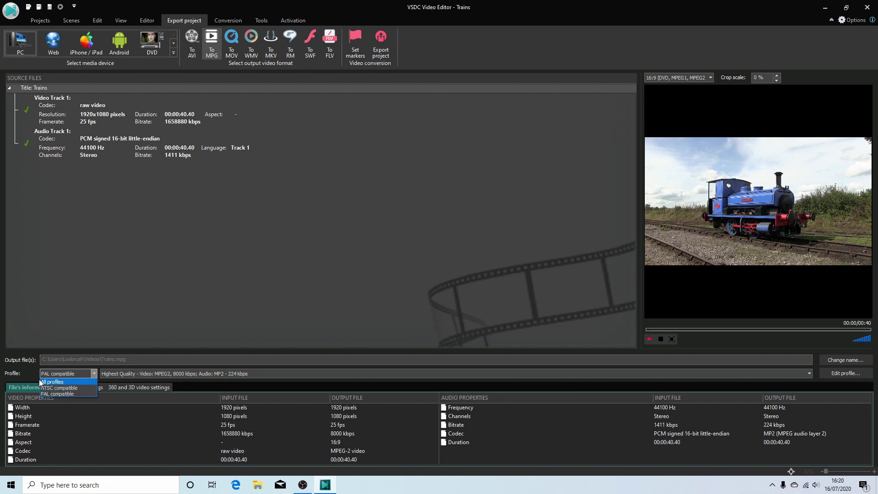
left_click(62, 383)
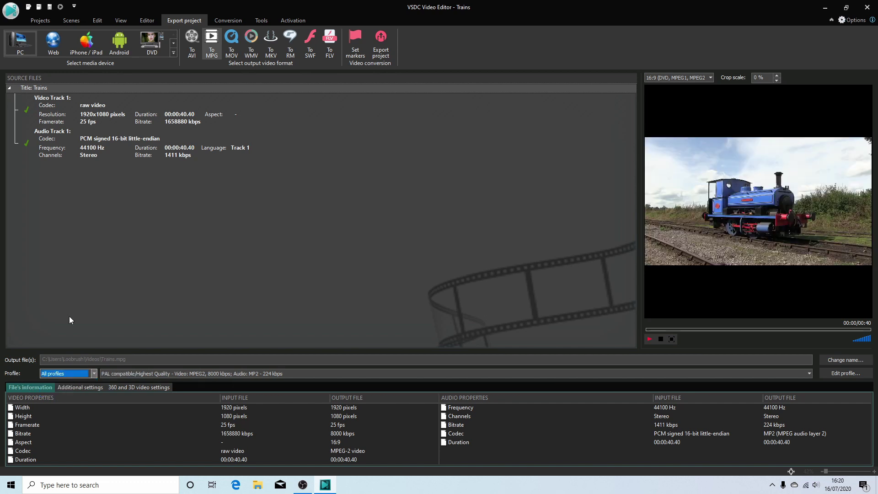
Step: Pick the PAL compatible Highest Quality MPEG-2 profile (8000 kbps) for Trains.mpg
mouse_move(103, 379)
mouse_move(141, 377)
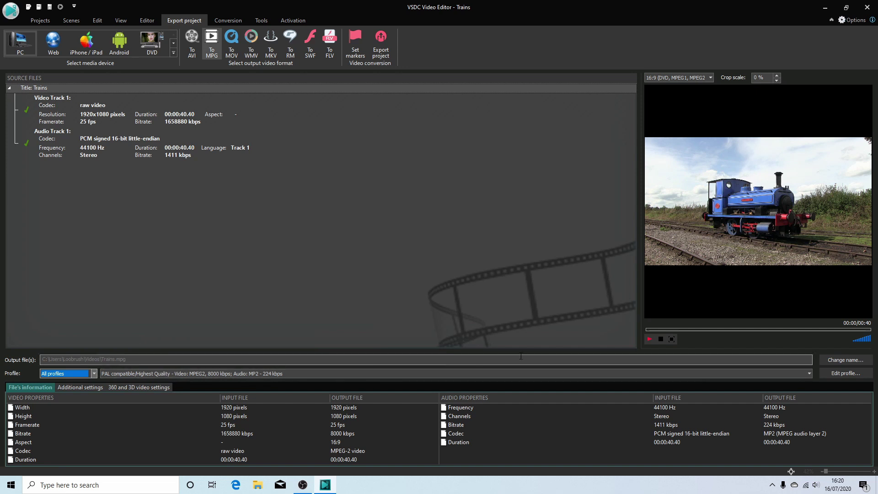
left_click(810, 375)
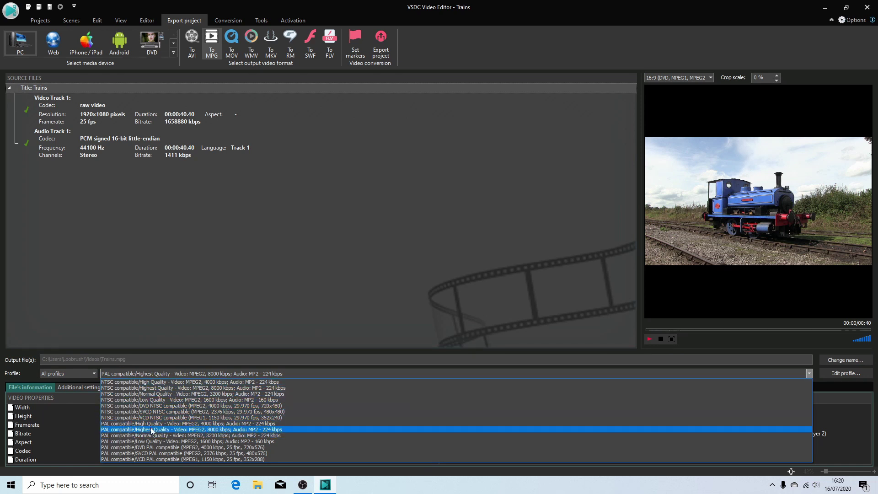
left_click(158, 428)
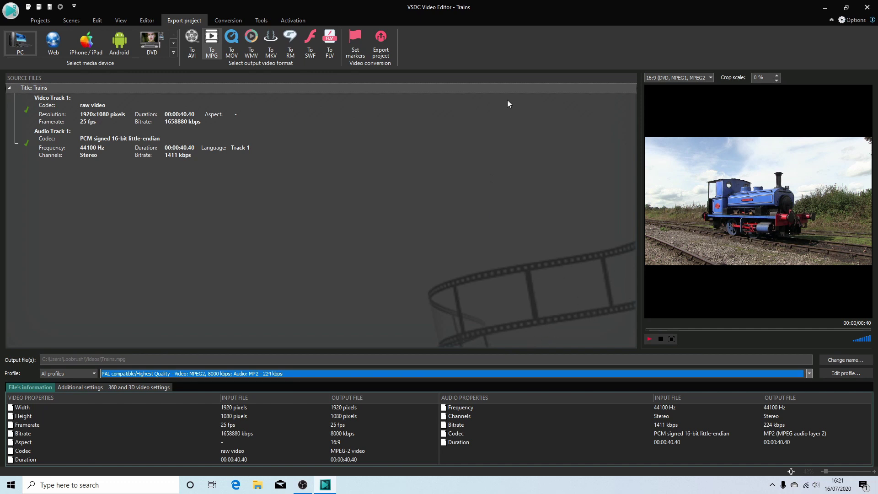
Step: Export Trains.mpg without premium features and dismiss the conversion-completed message
left_click(381, 44)
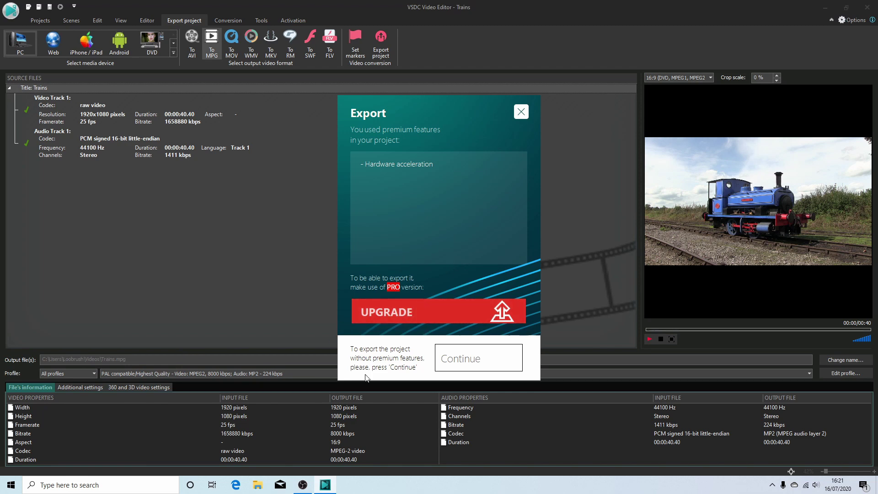
left_click(463, 359)
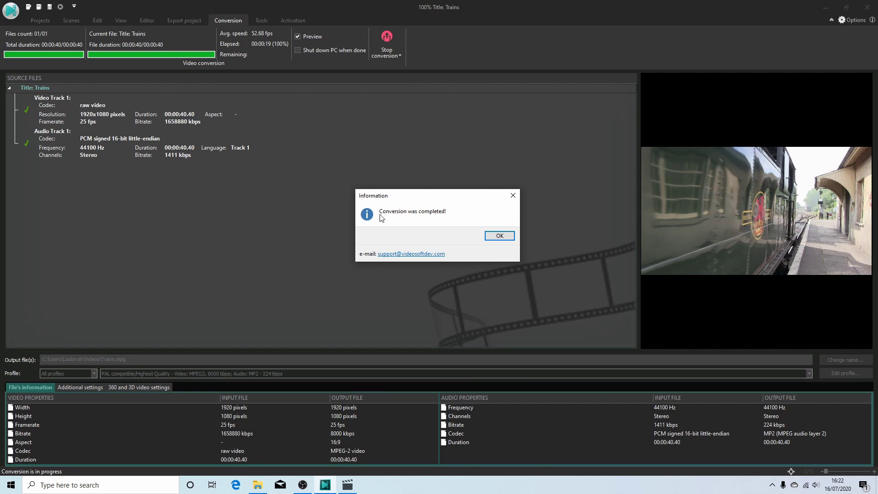
left_click(499, 236)
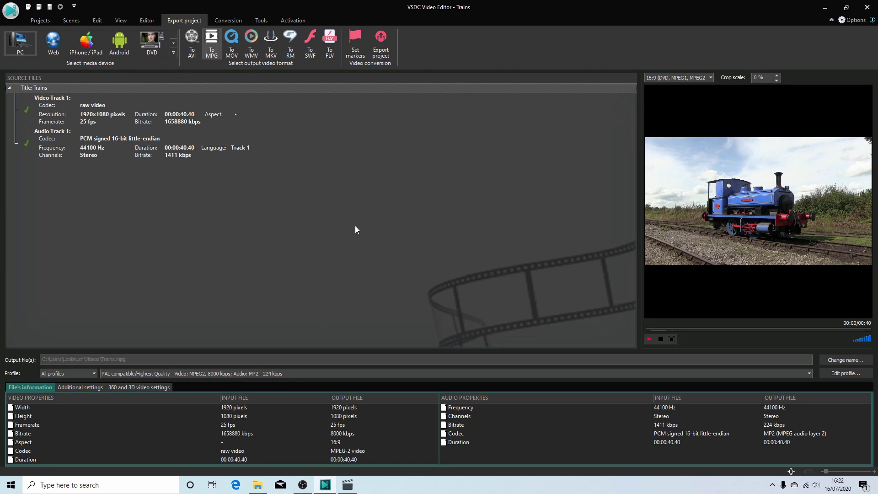
Step: Bring the Films & TV player forward from the taskbar and start Trains.mpg playing
mouse_move(350, 486)
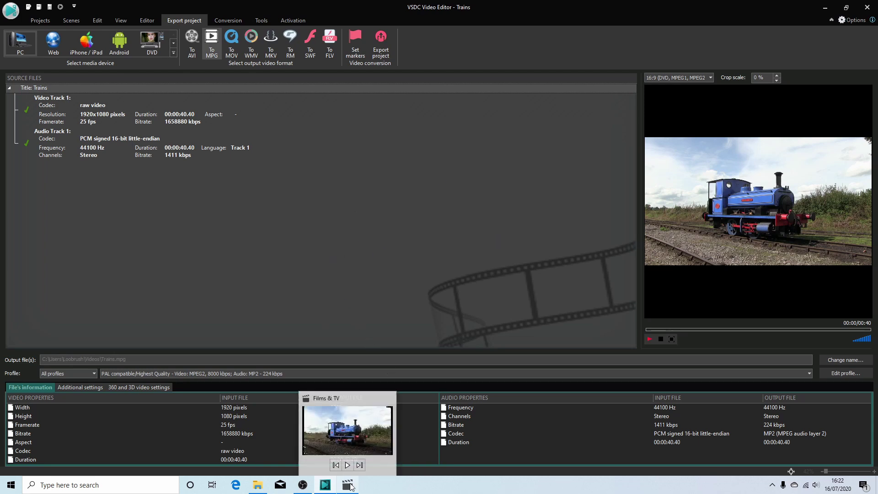
left_click(350, 486)
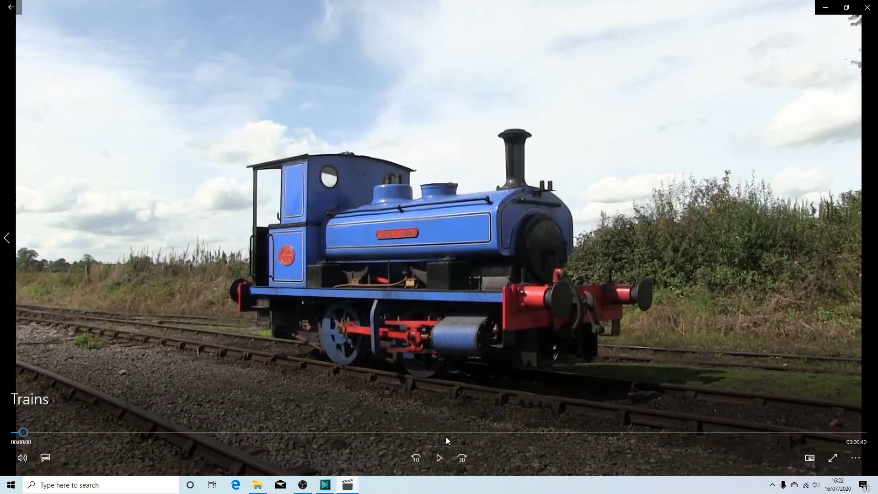
left_click(437, 458)
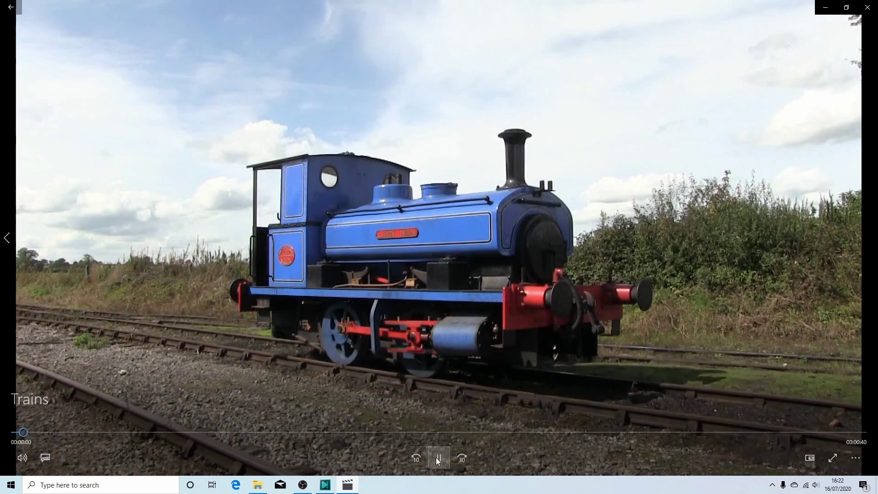